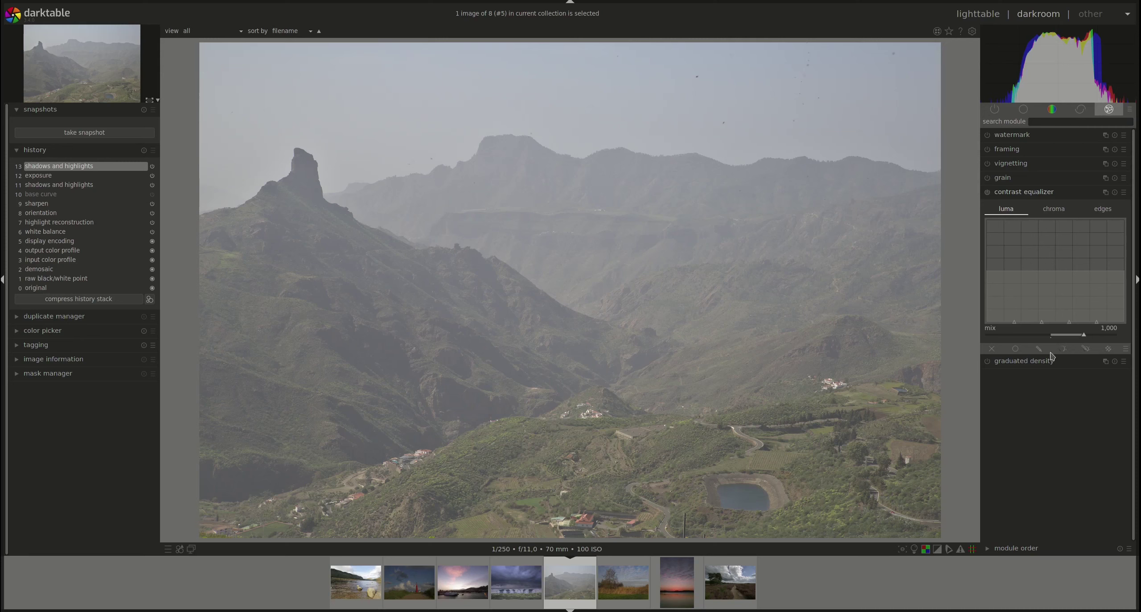
Apply the contrast equalizer's bloom preset and toggle the module off and on to compare
click(1126, 193)
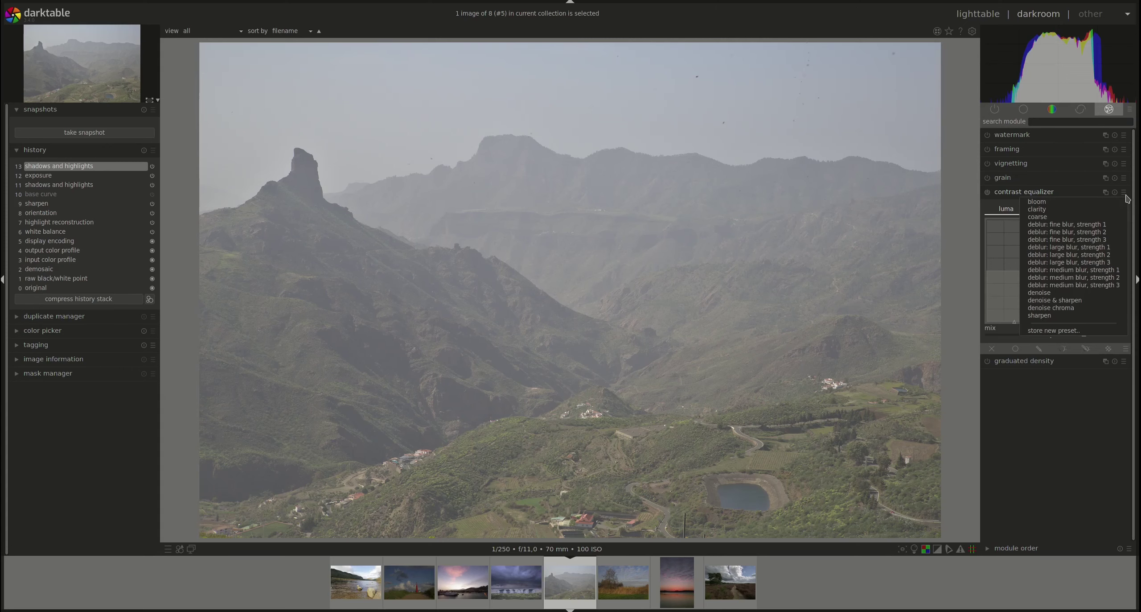
click(1078, 203)
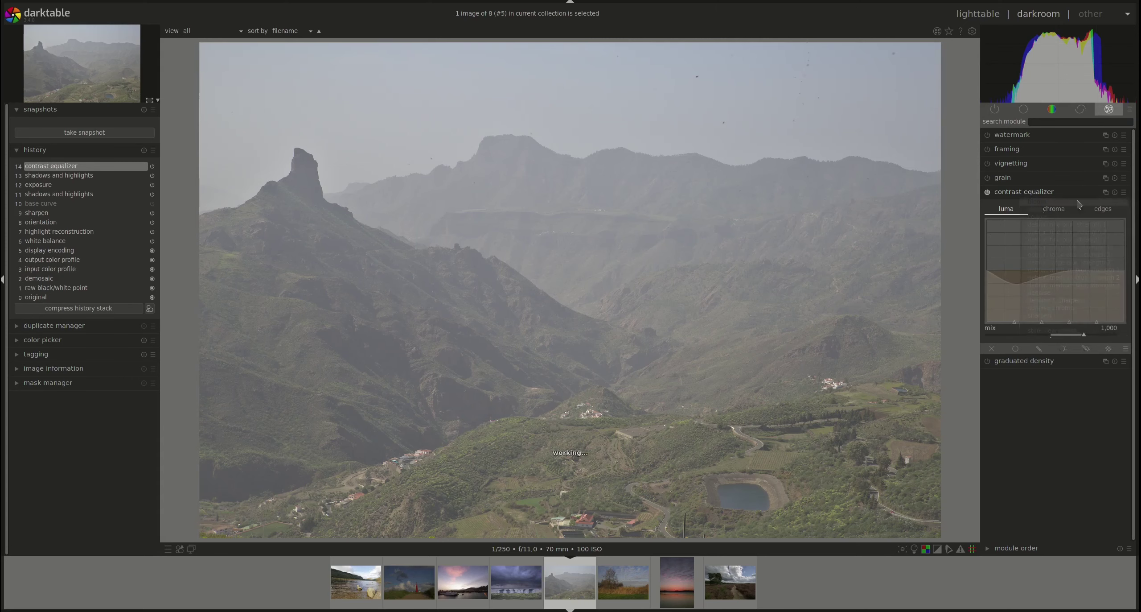
mouse_move(736, 340)
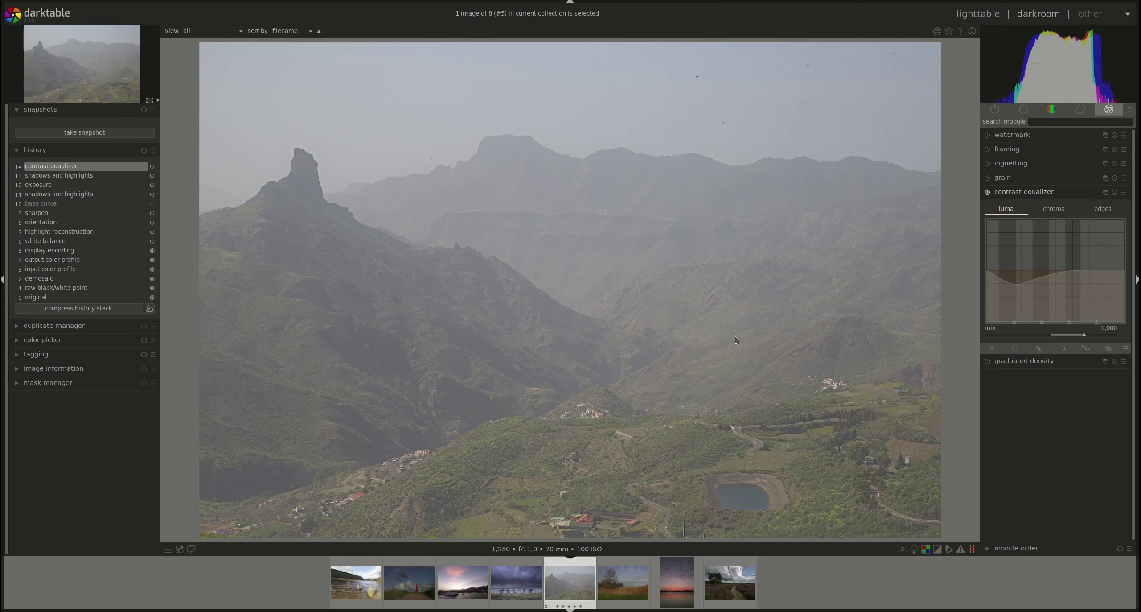
scroll(518, 431, up, 1)
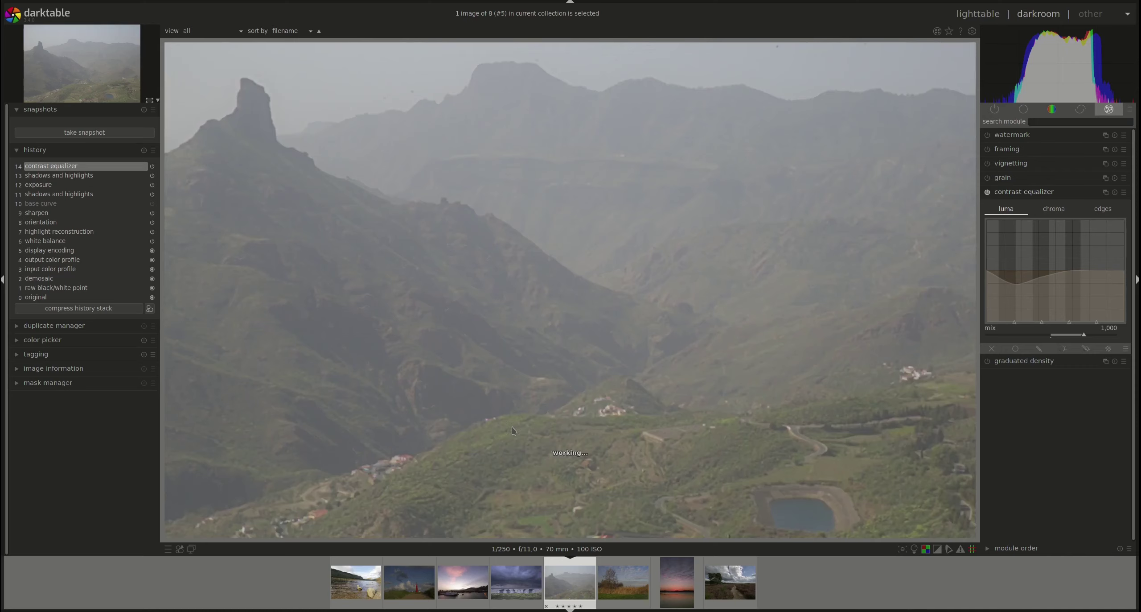
scroll(518, 431, up, 1)
scroll(518, 430, up, 1)
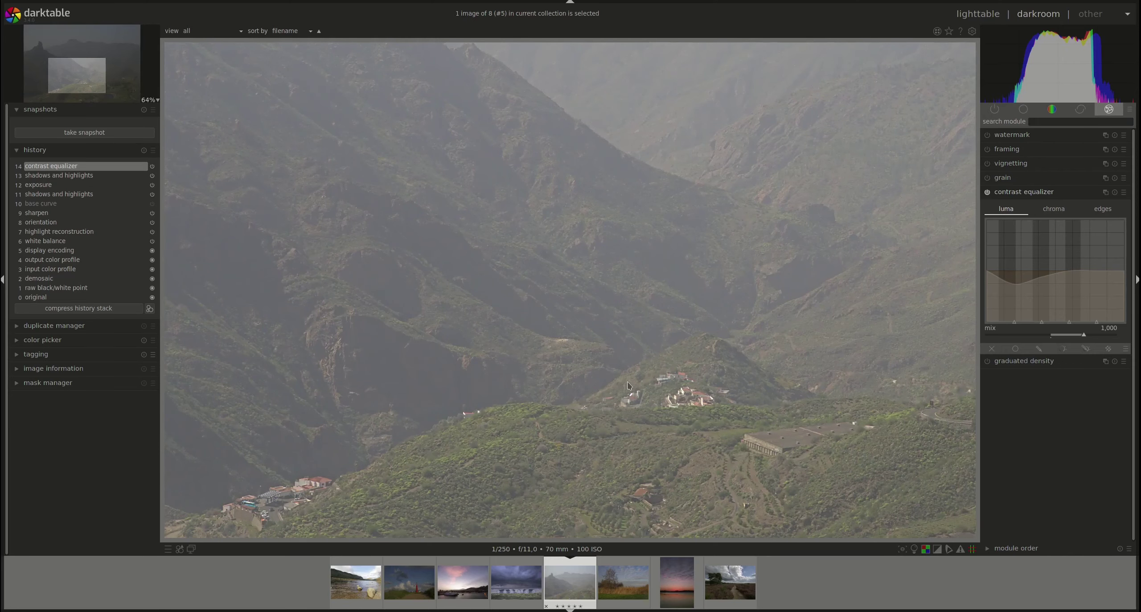
scroll(630, 386, down, 1)
click(986, 194)
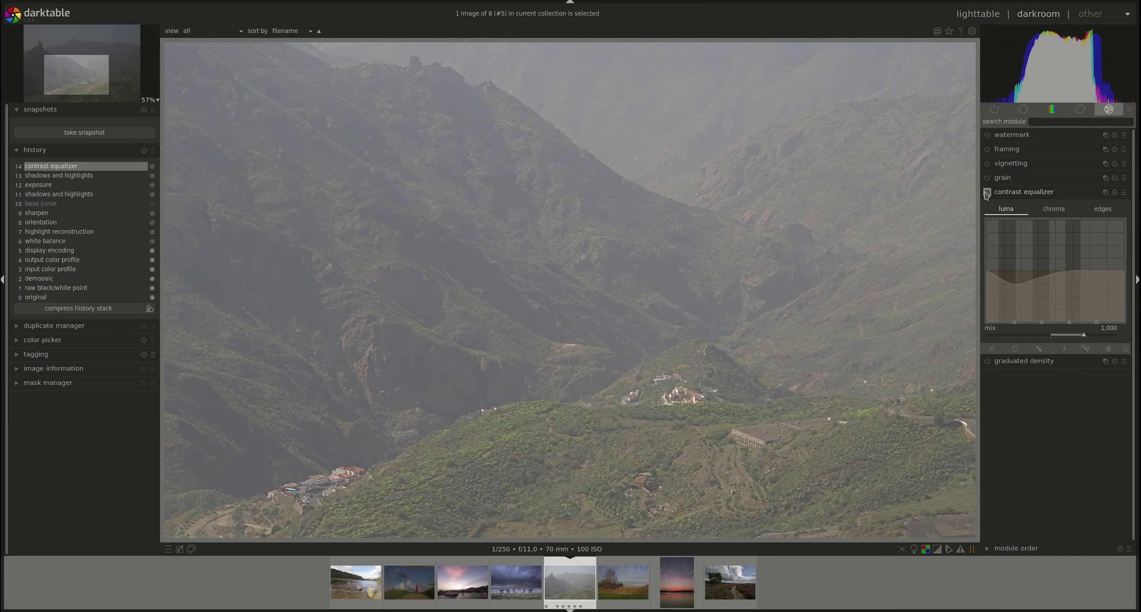
click(985, 195)
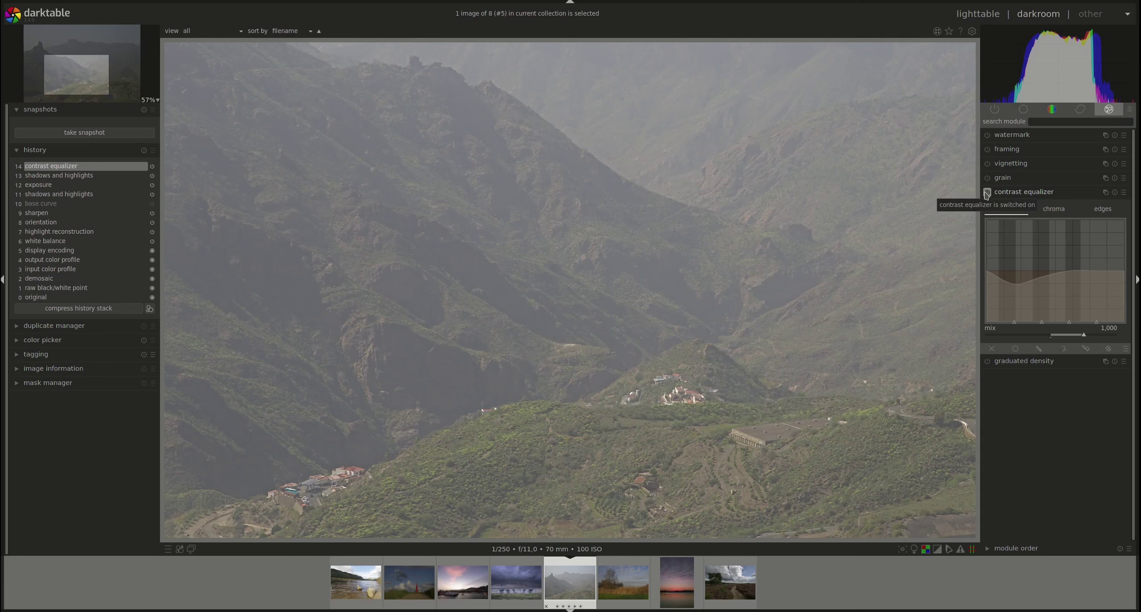
click(986, 194)
click(987, 194)
Switch to the clarity preset and compare the photo with the equalizer on and off
click(1123, 194)
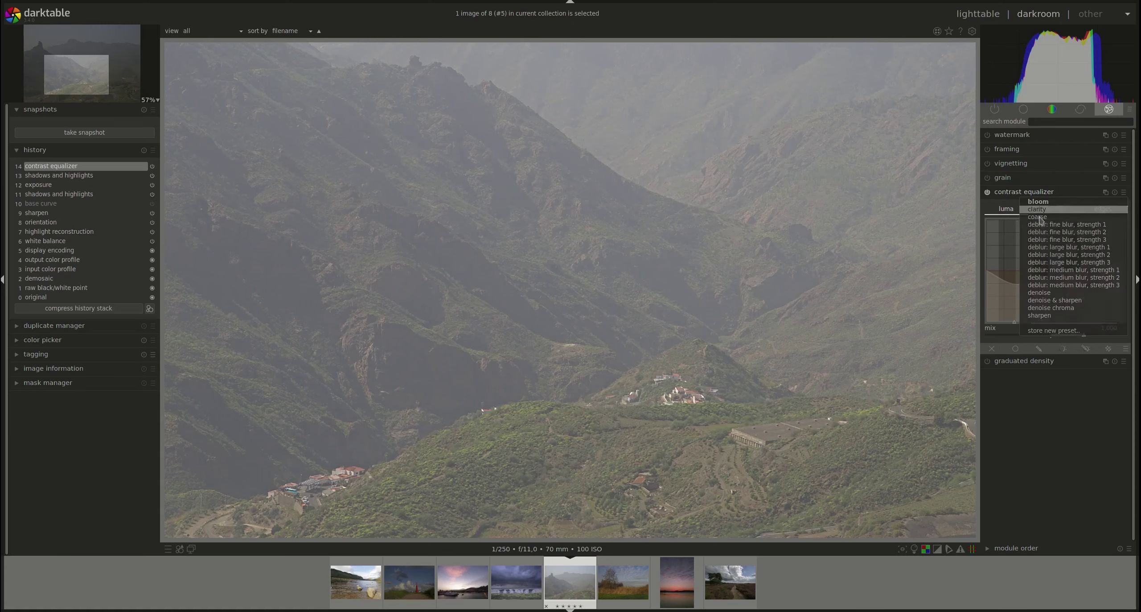
click(1070, 209)
scroll(794, 305, down, 2)
scroll(793, 304, down, 1)
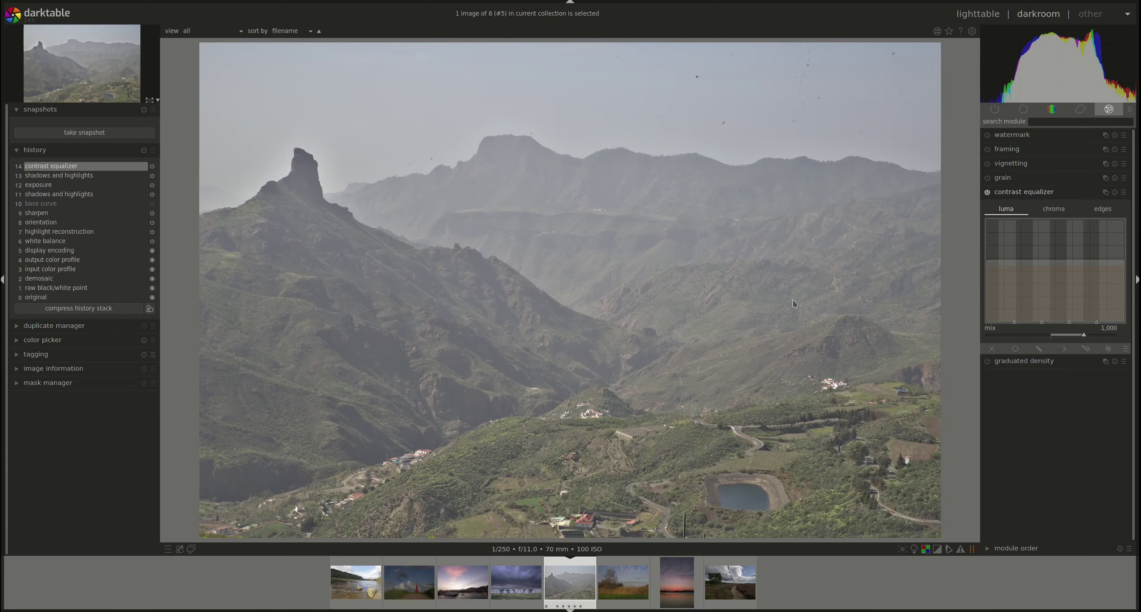
scroll(794, 304, down, 1)
scroll(794, 305, up, 1)
click(988, 193)
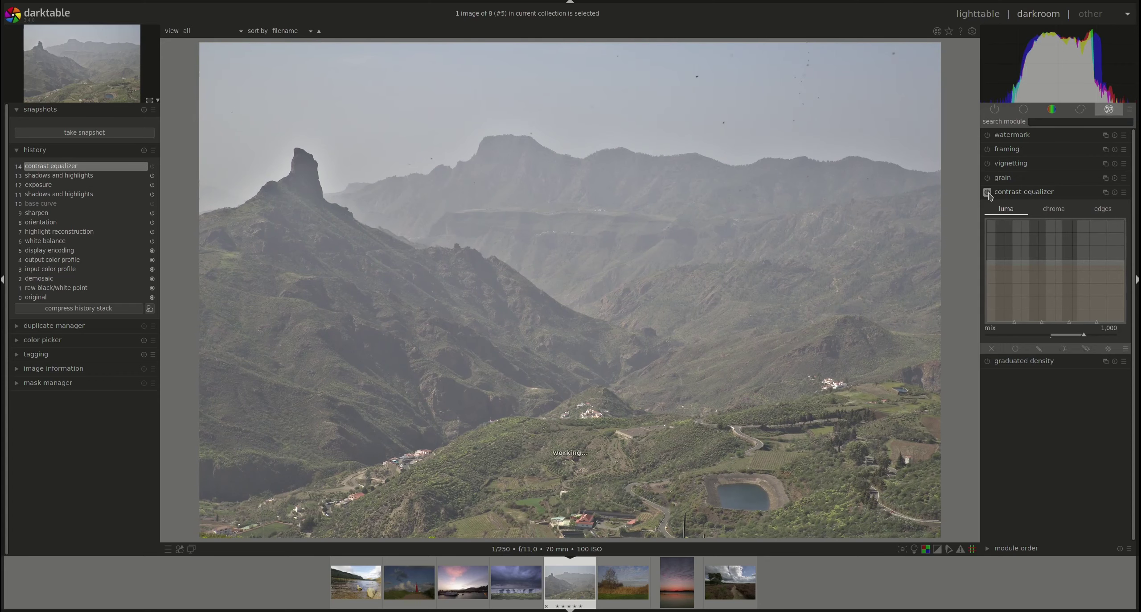
click(988, 193)
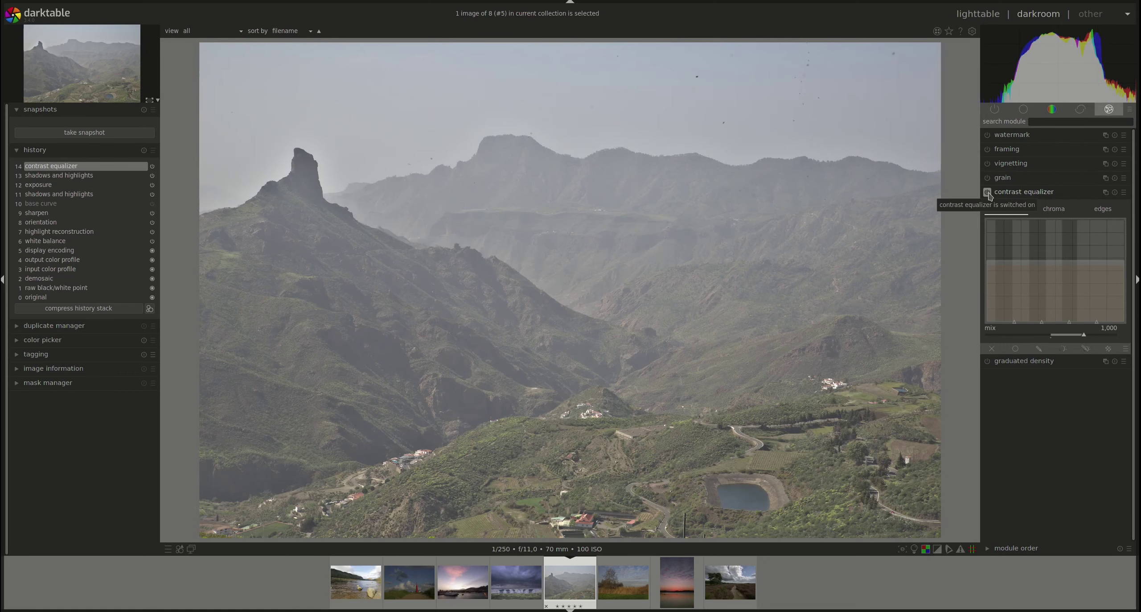
click(988, 193)
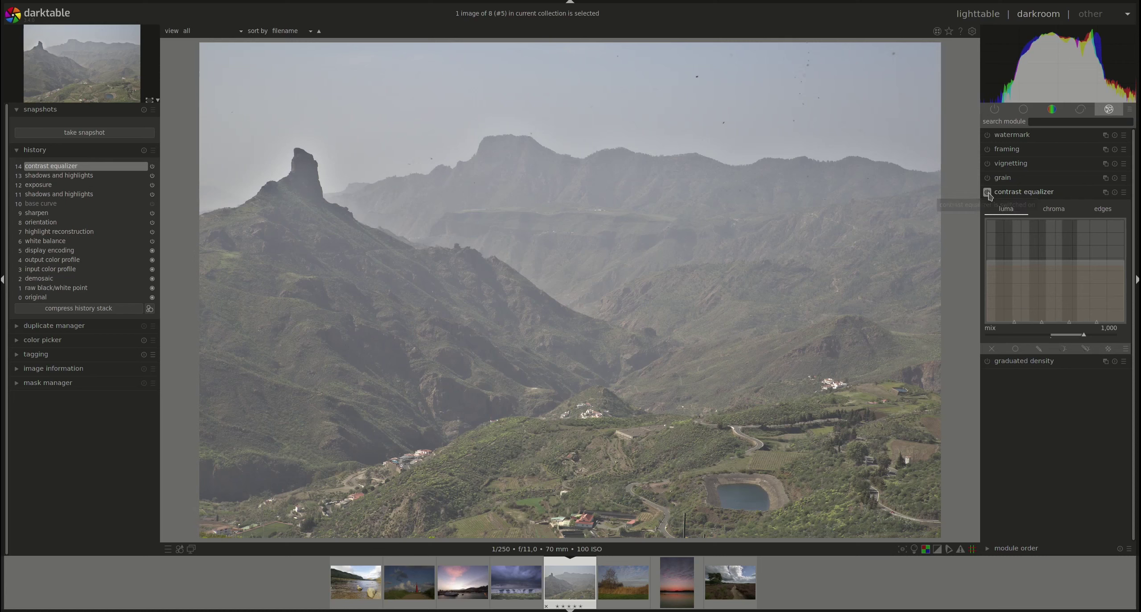
Try several contrast equalizer presets, including 'deblur: fine blur, strength 3'
click(1125, 194)
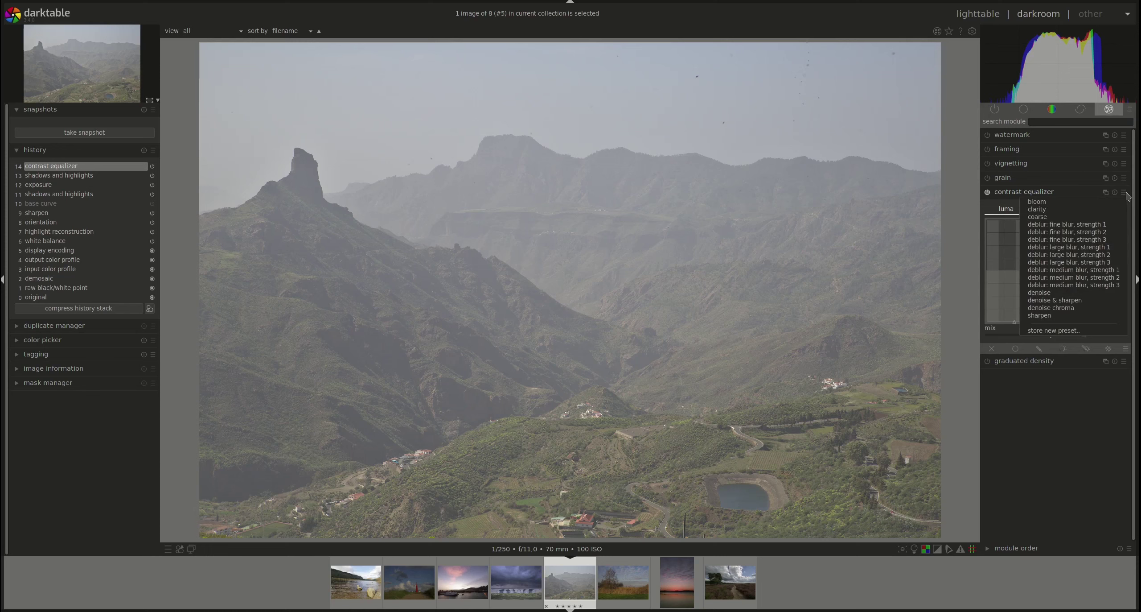
click(1039, 217)
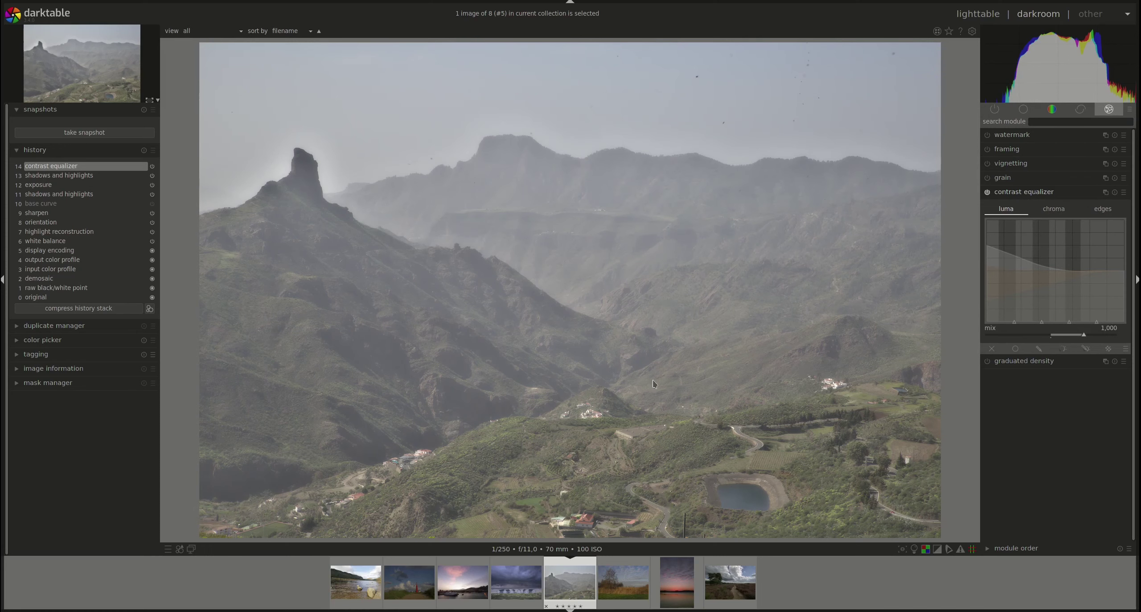
click(1125, 194)
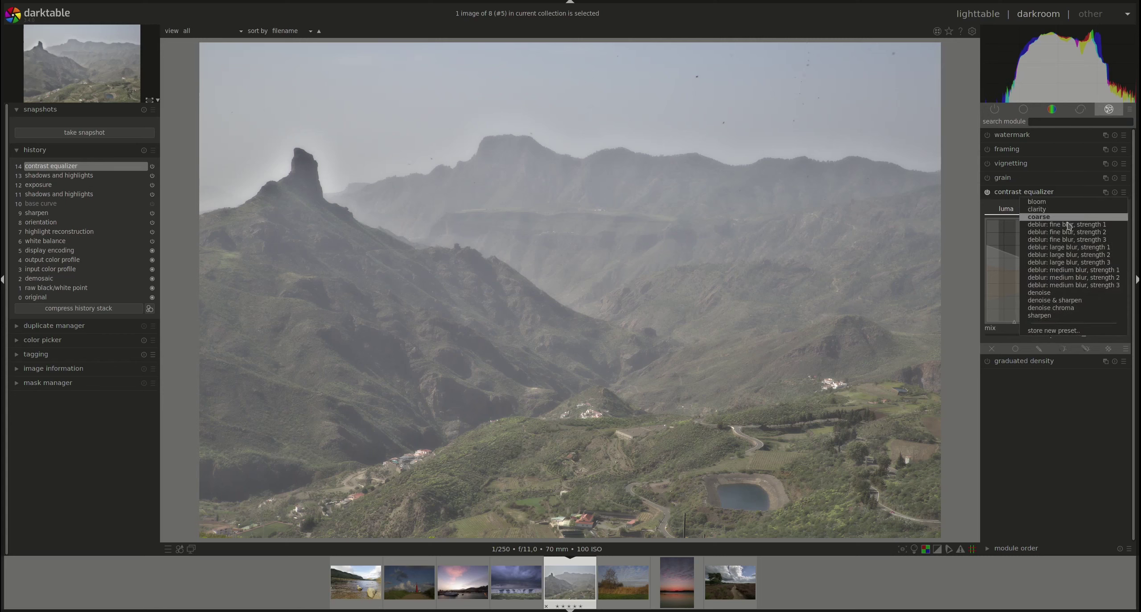
click(1057, 243)
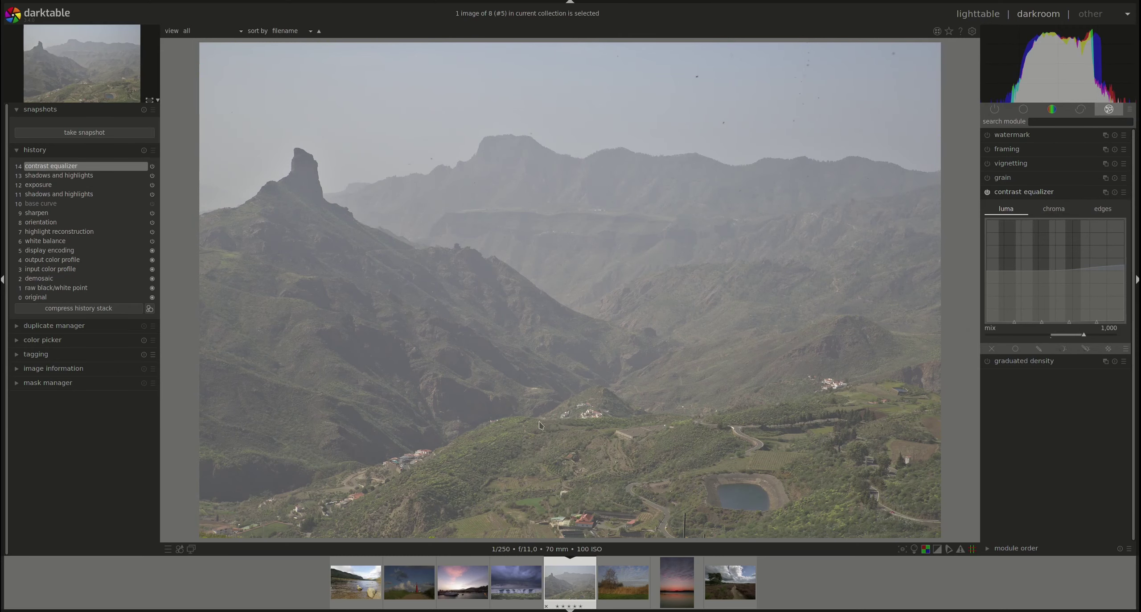
scroll(540, 434, up, 5)
scroll(539, 435, up, 2)
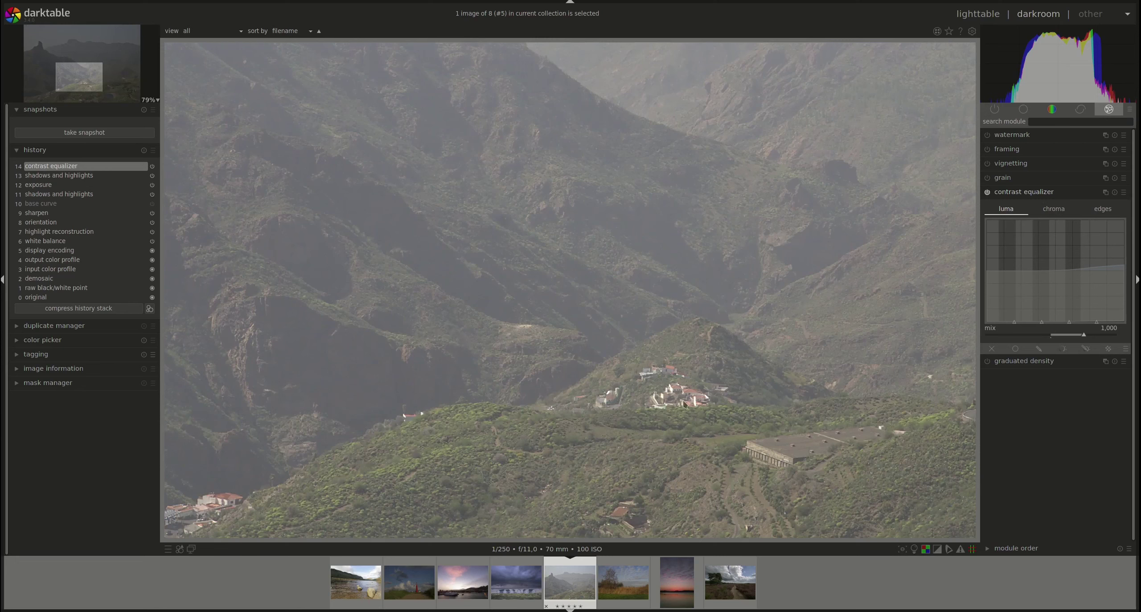
click(1127, 193)
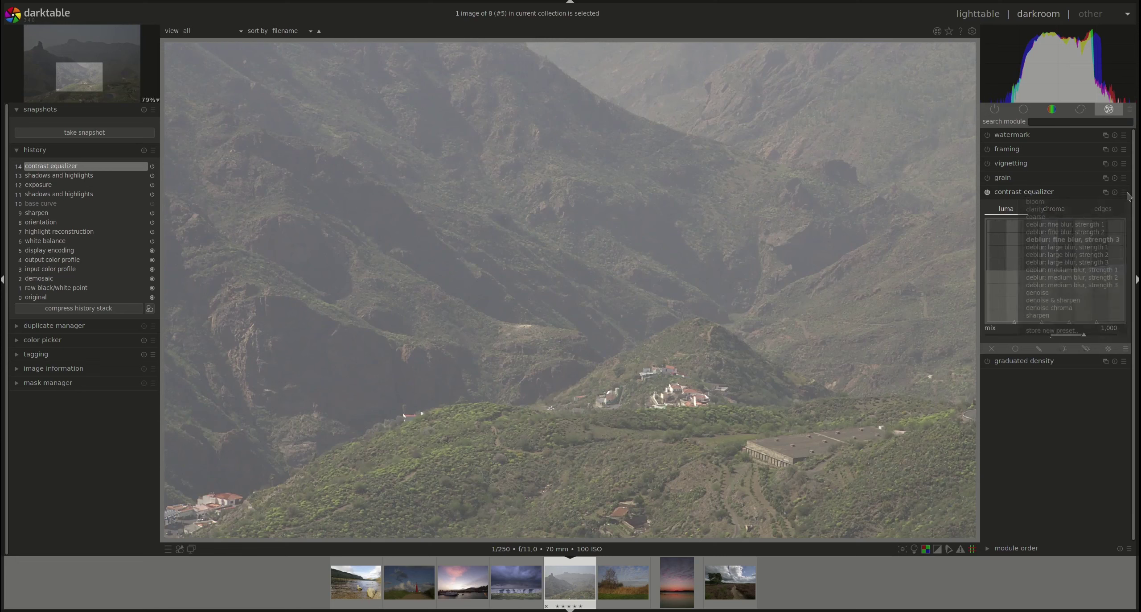
click(1088, 262)
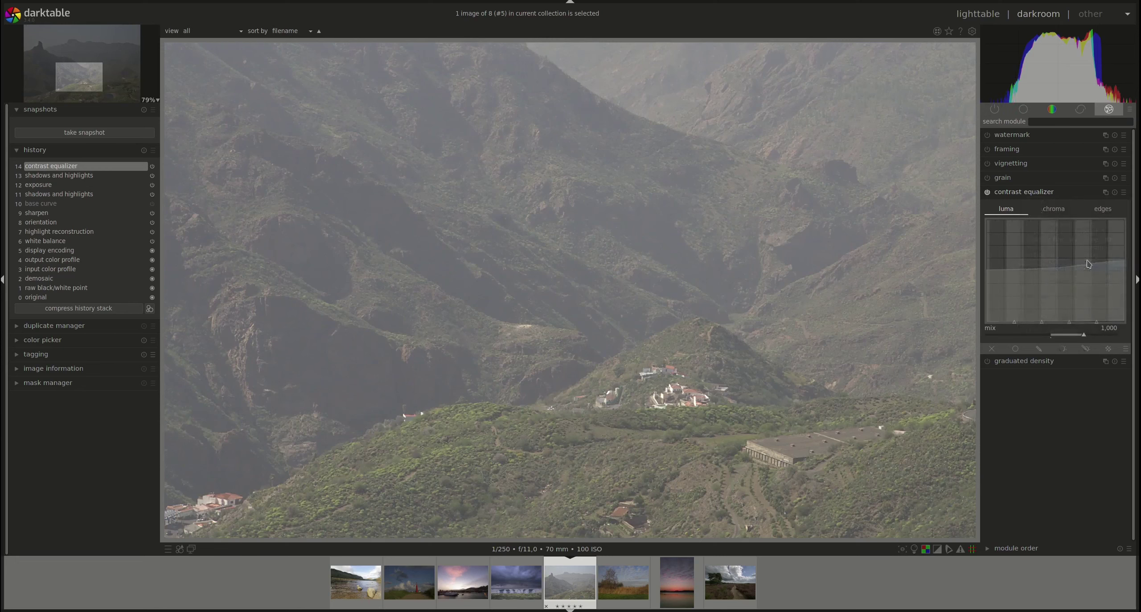
click(1124, 192)
click(1072, 286)
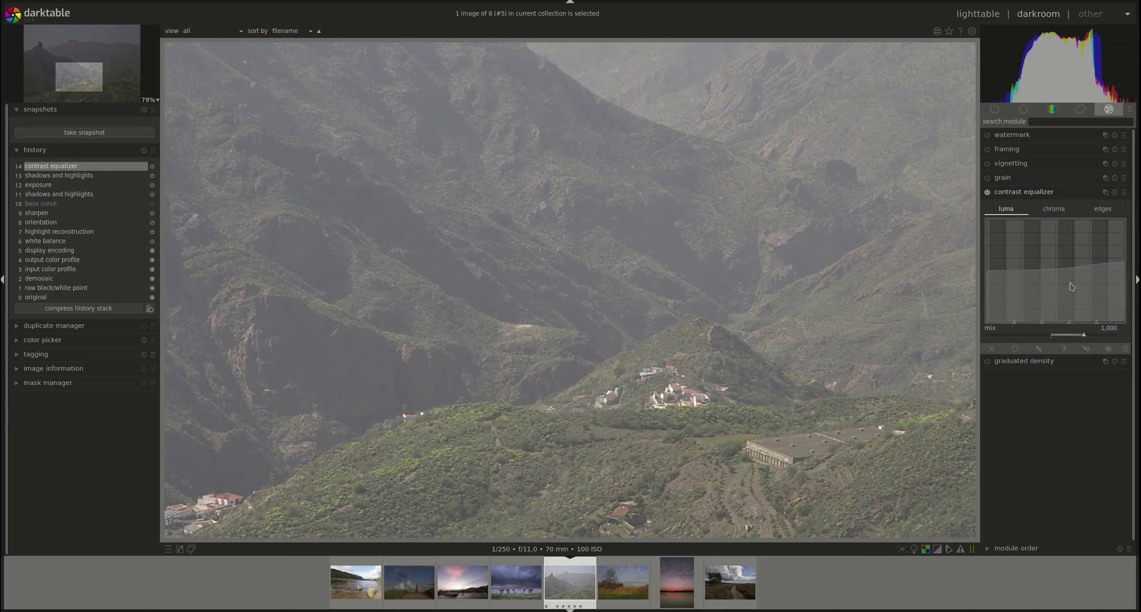
Try the denoise and 'deblur: medium blur' presets, apply sharpen, then reset the module
click(1125, 192)
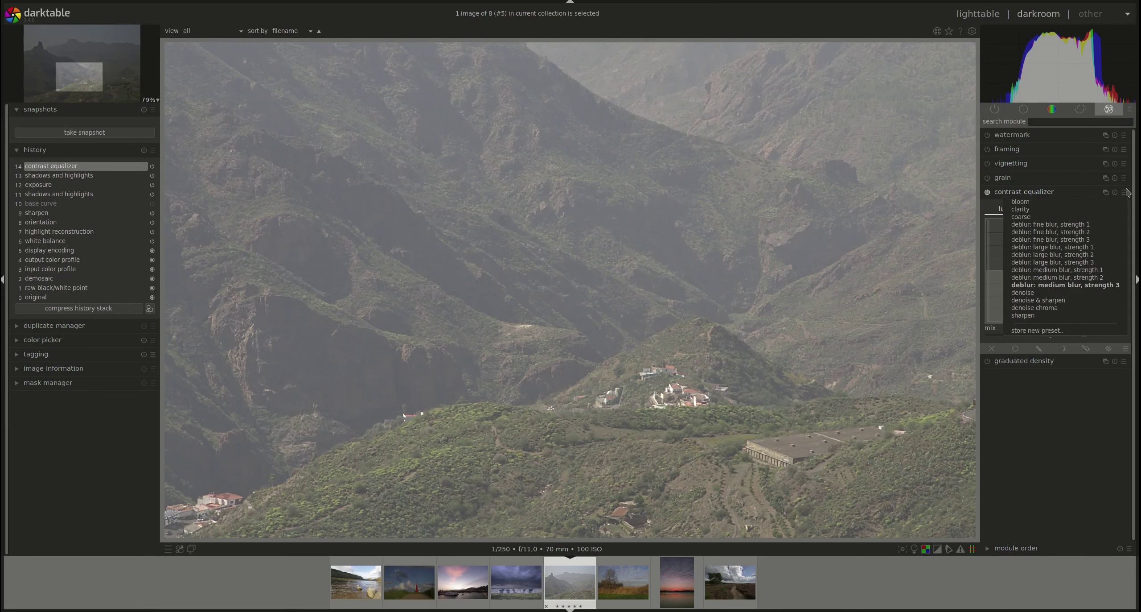
click(1044, 296)
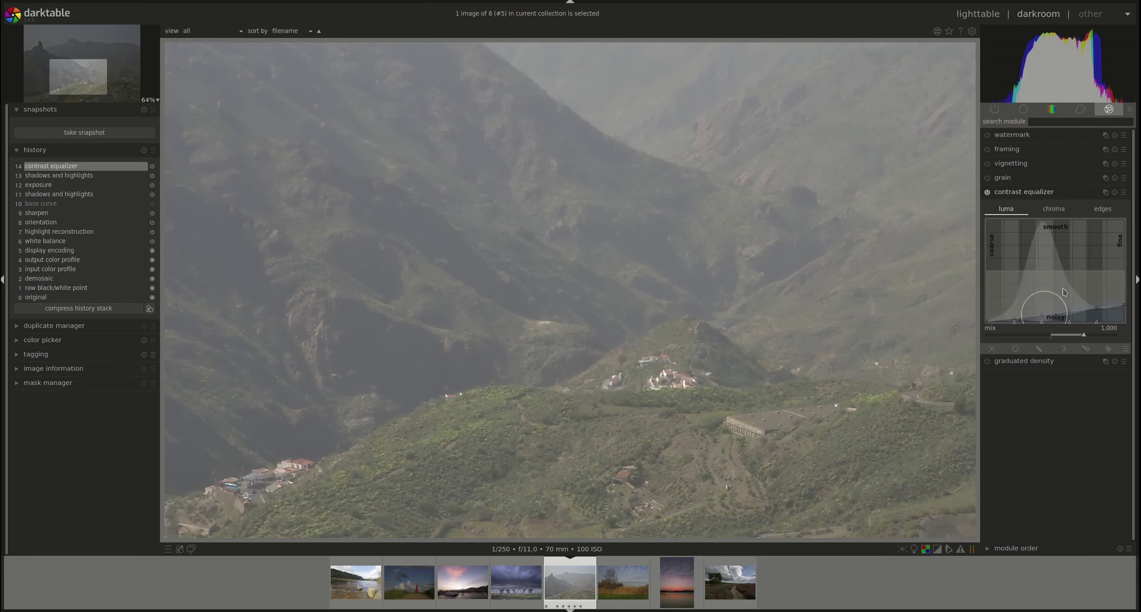
click(1124, 192)
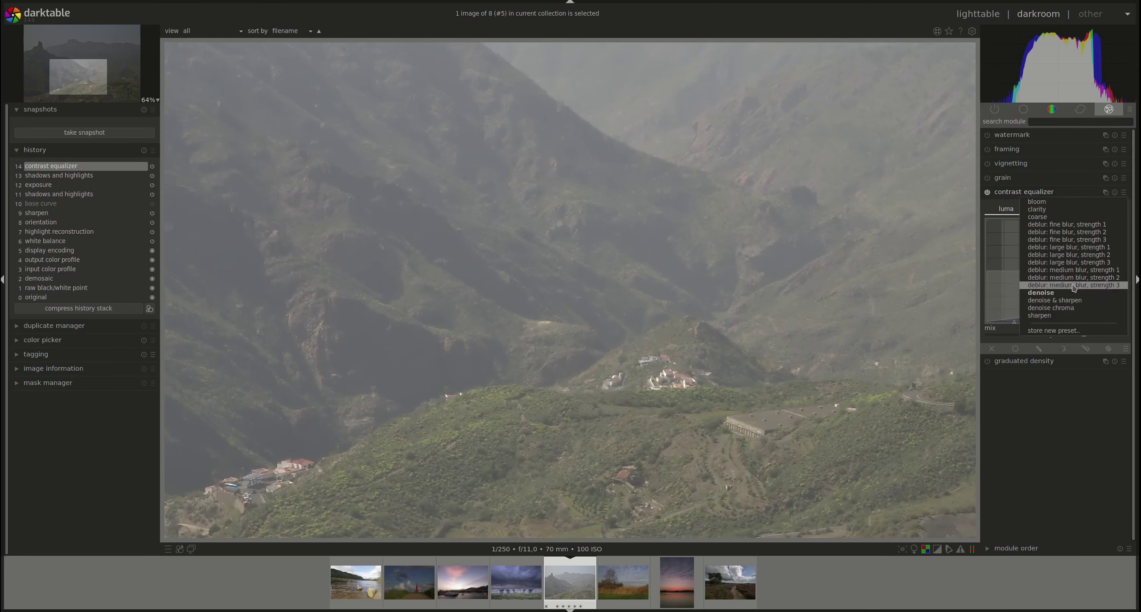
click(1075, 301)
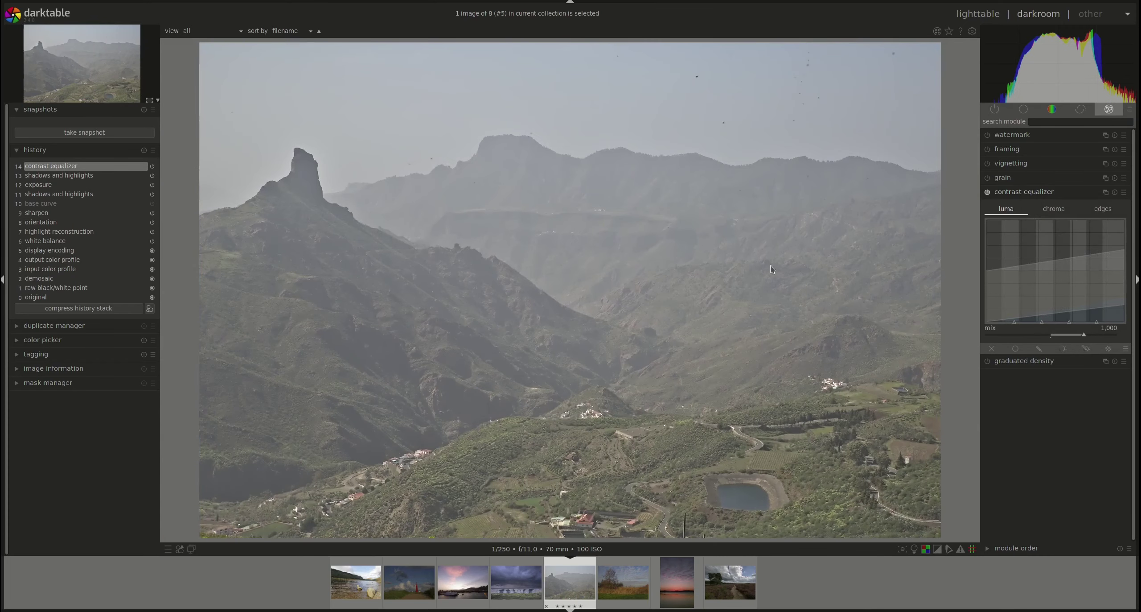
click(1125, 192)
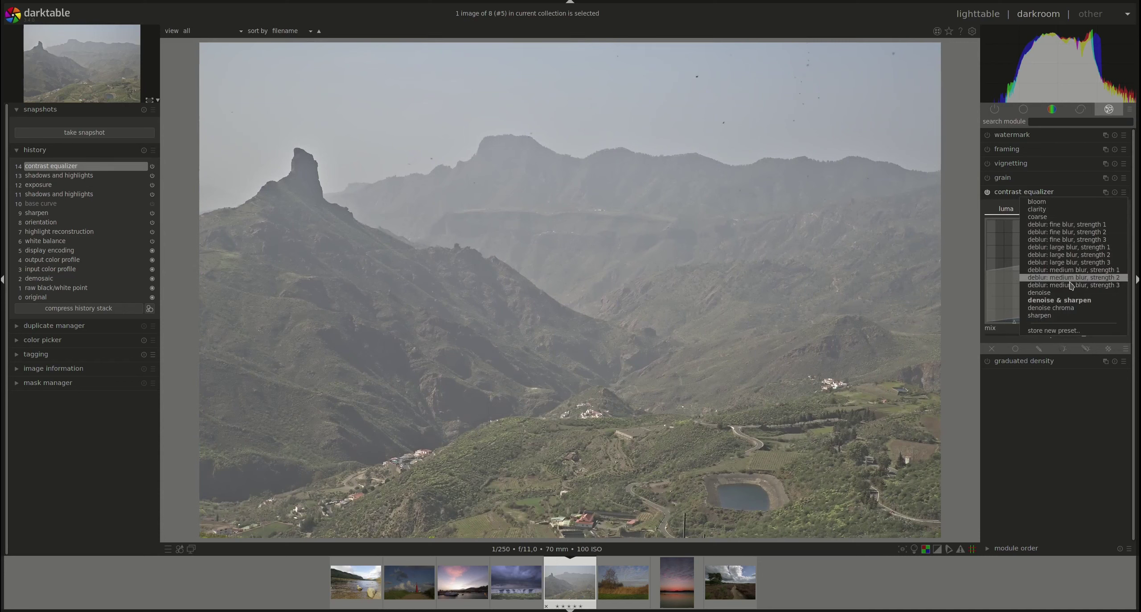
click(1053, 308)
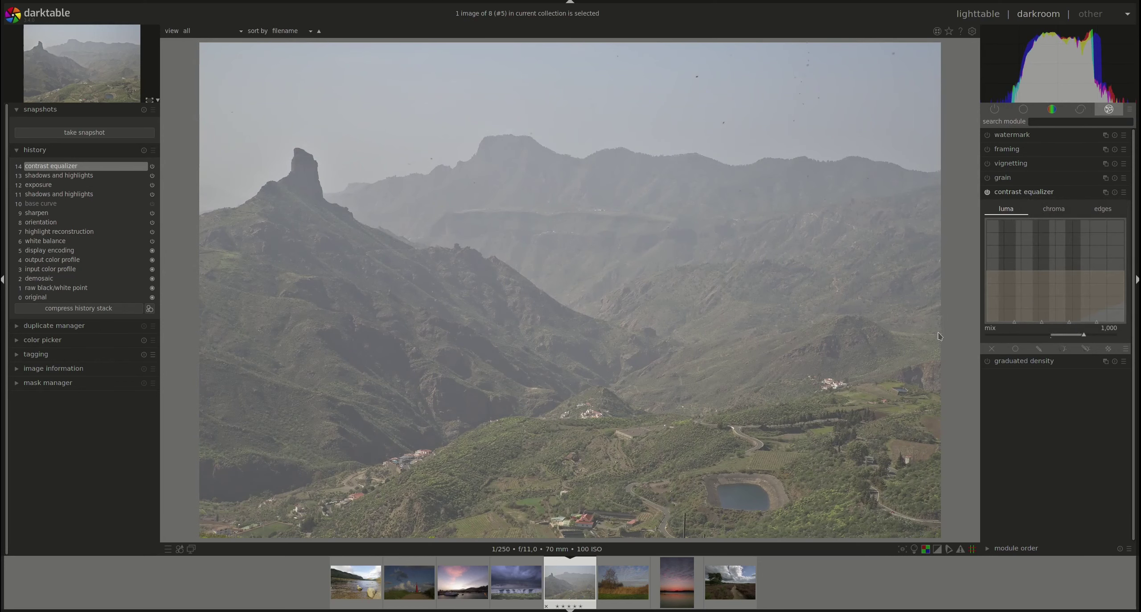
click(1125, 192)
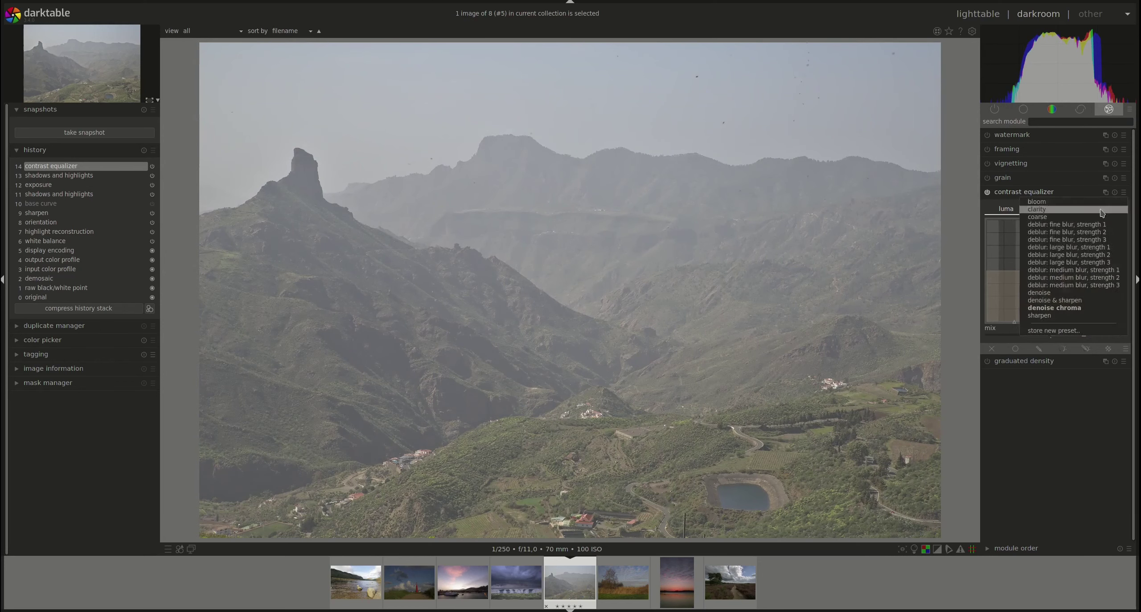
click(1066, 316)
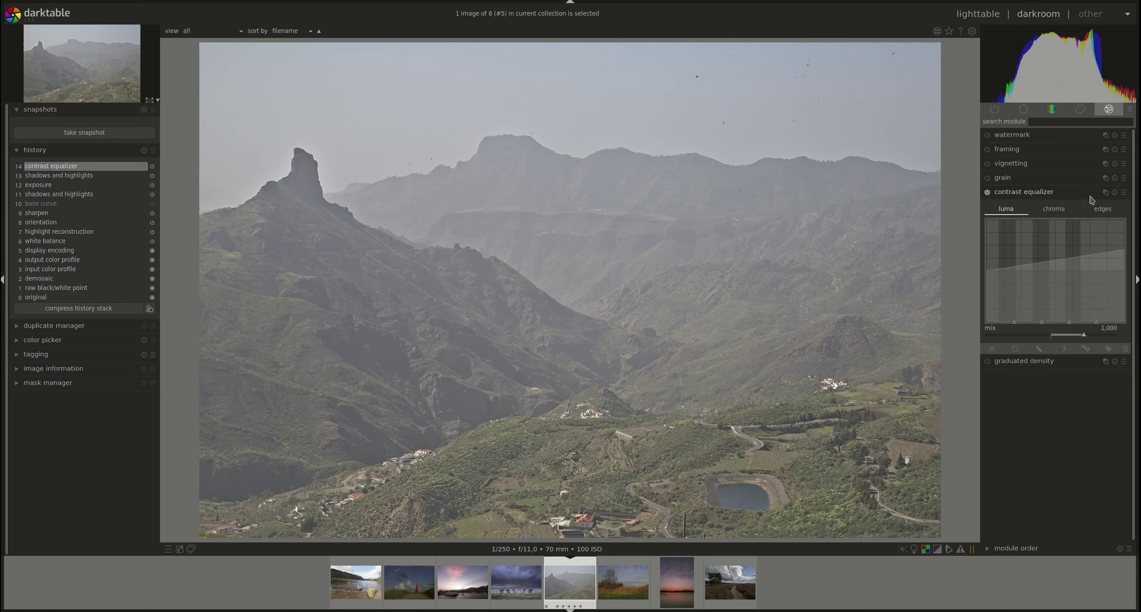
click(1115, 193)
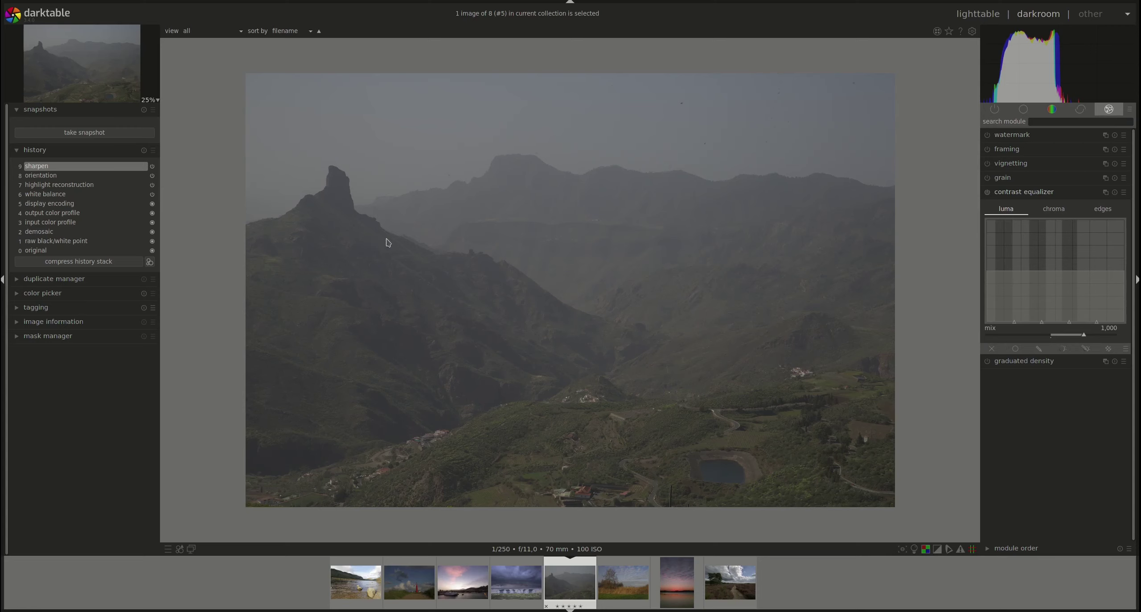
Set the contrast equalizer's blending to uniform with the difference blend mode
click(1021, 353)
click(1019, 354)
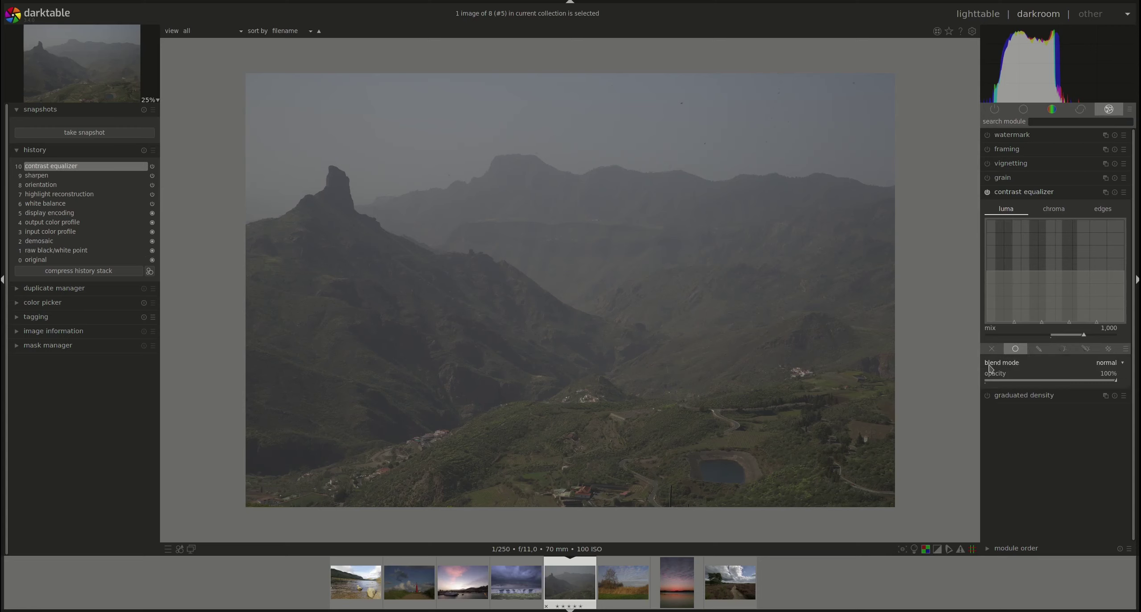
click(1116, 368)
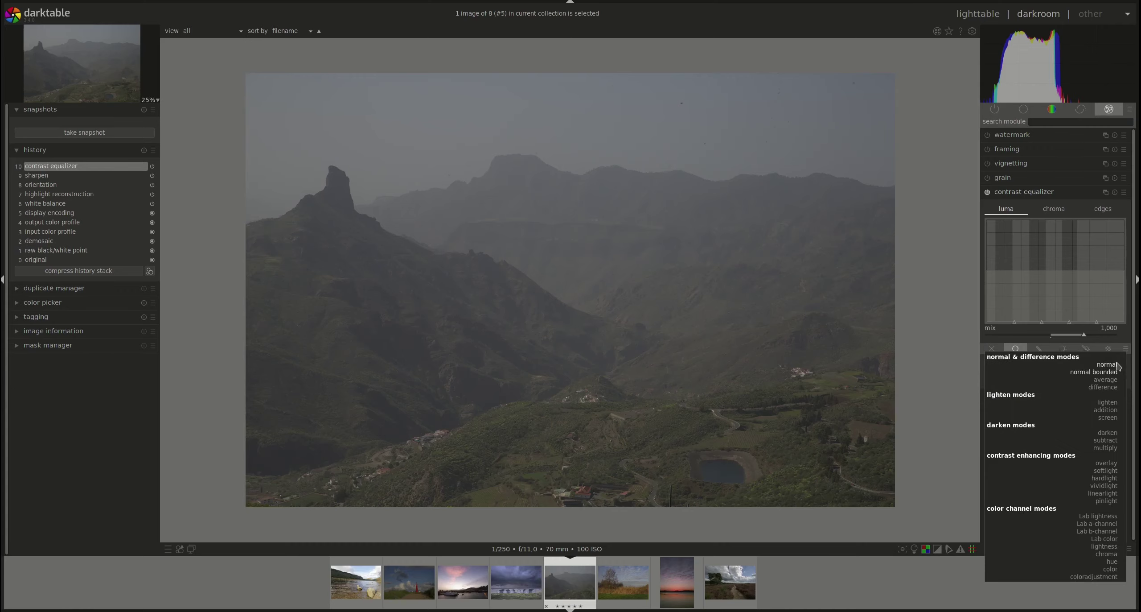
click(1112, 391)
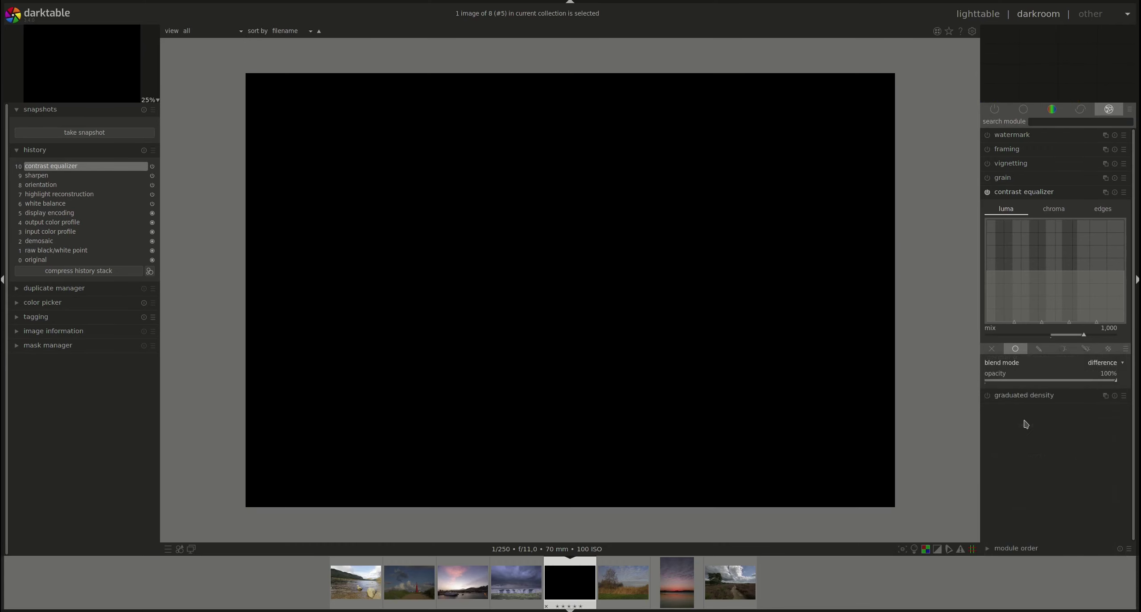
Drag the luma curve nodes while previewing the difference image, then reset the module
drag(1010, 278, 1041, 272)
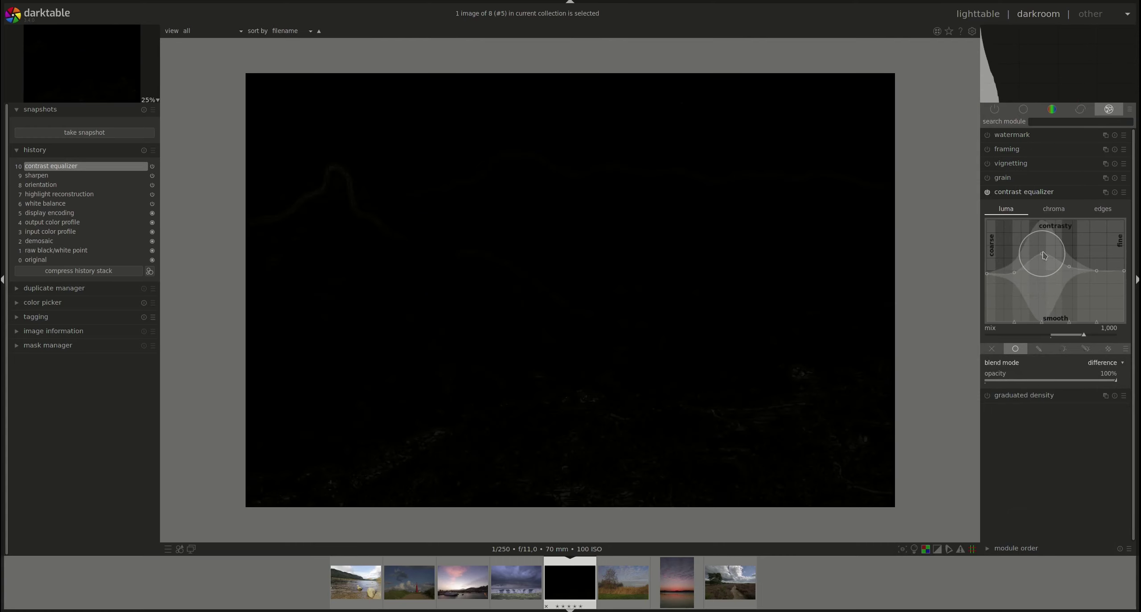
mouse_move(1040, 272)
mouse_down()
mouse_move(1073, 270)
mouse_move(1067, 241)
mouse_up()
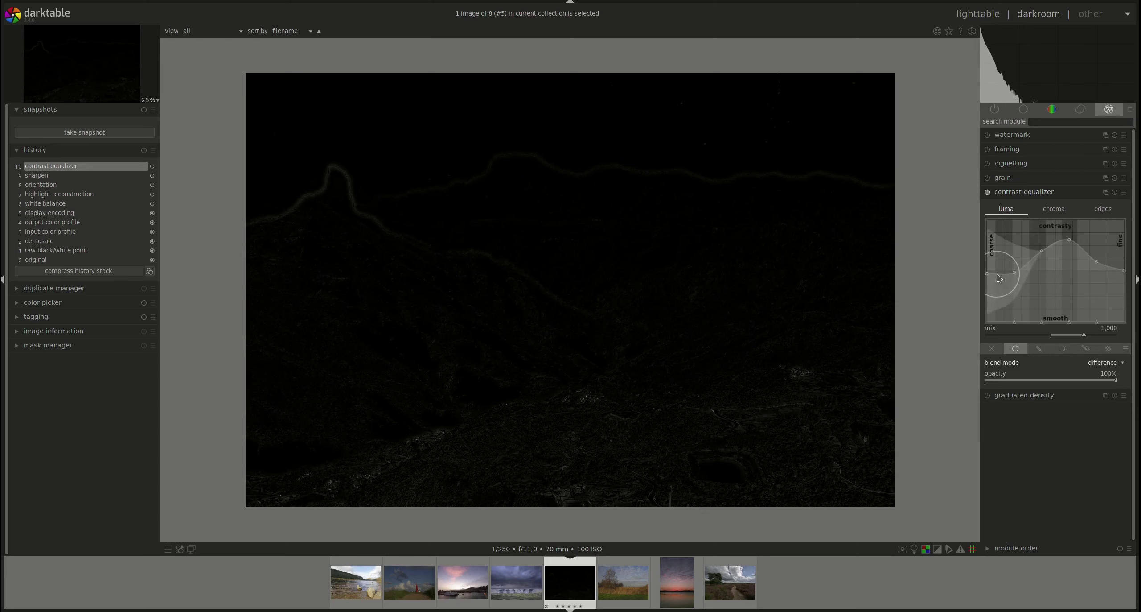
mouse_move(1007, 272)
mouse_down()
mouse_move(1008, 232)
mouse_move(1004, 286)
mouse_up()
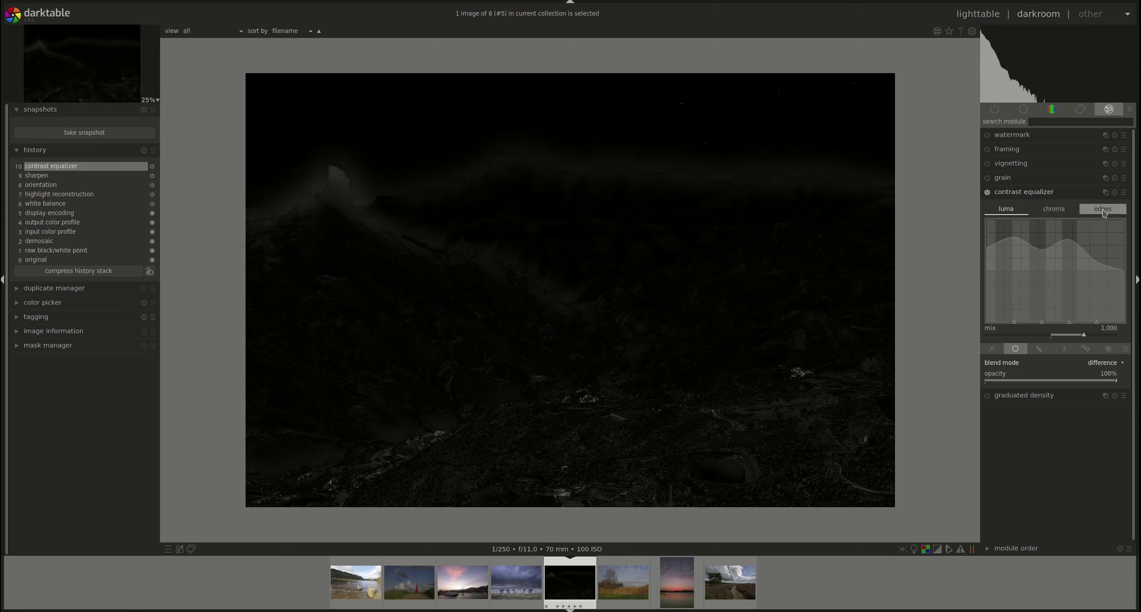
click(1115, 192)
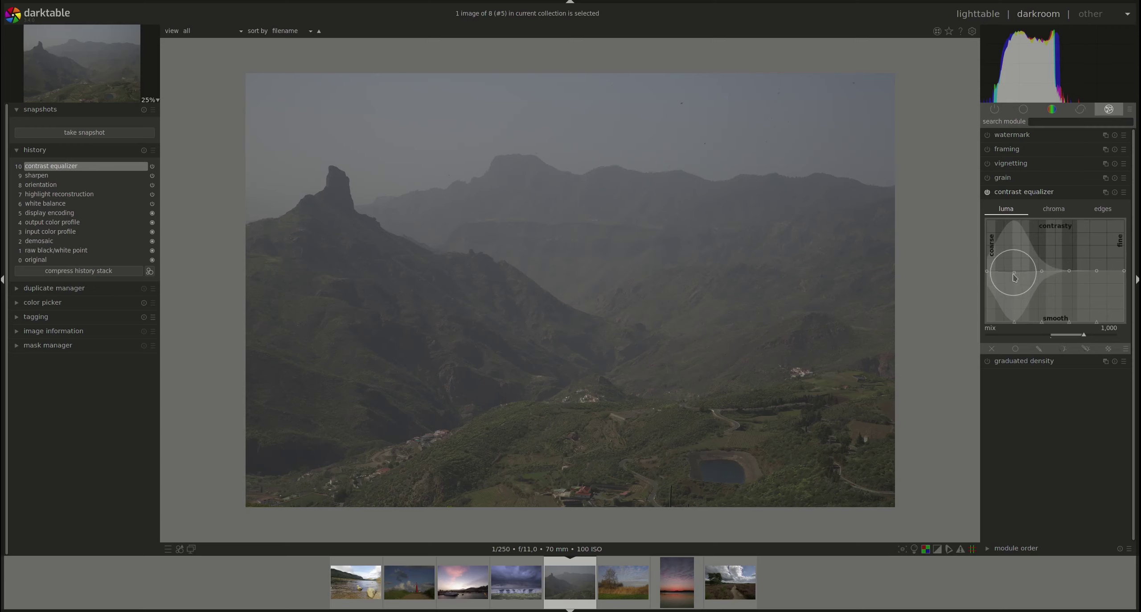
Pull the coarse luma nodes down to soften the mountains, then drag them back up
mouse_move(1013, 275)
mouse_down()
mouse_move(1051, 280)
mouse_move(1045, 299)
mouse_up()
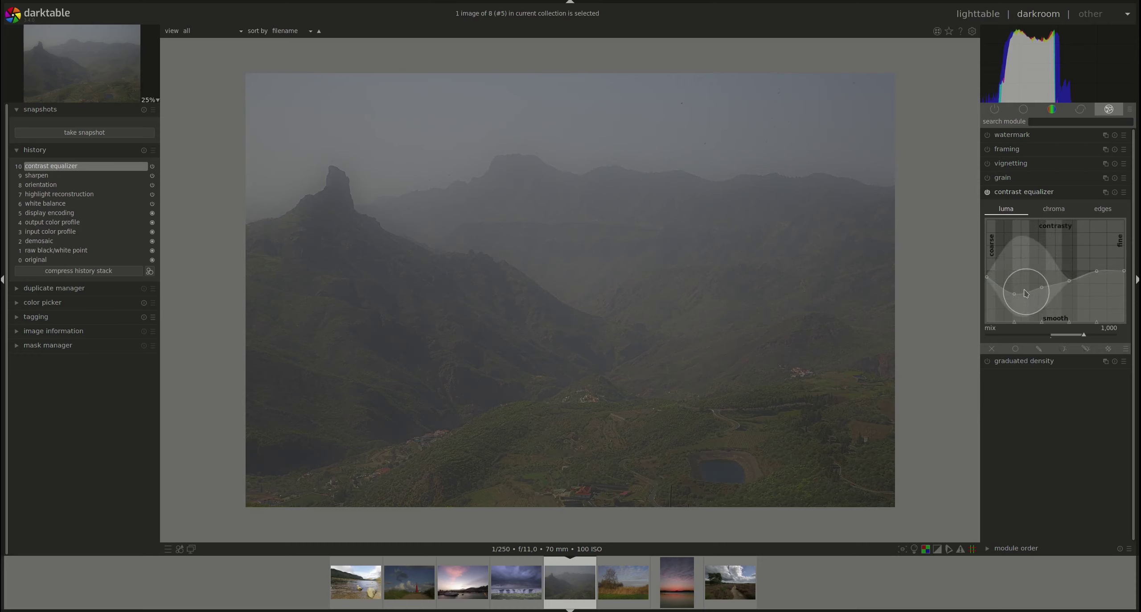
scroll(1028, 289, up, 1)
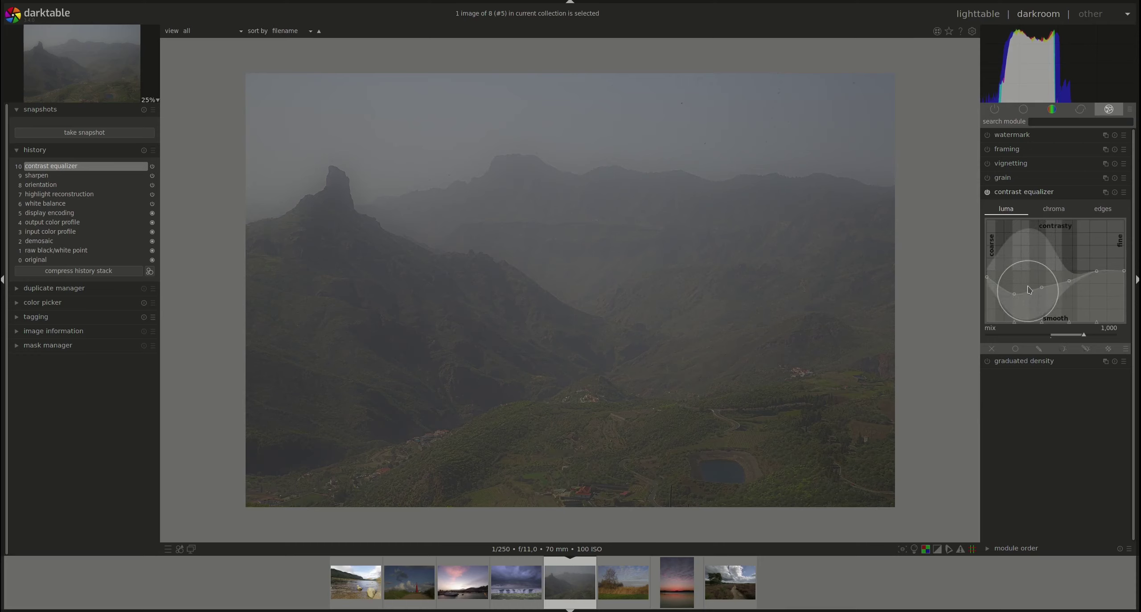
scroll(1028, 289, up, 1)
scroll(1030, 287, up, 1)
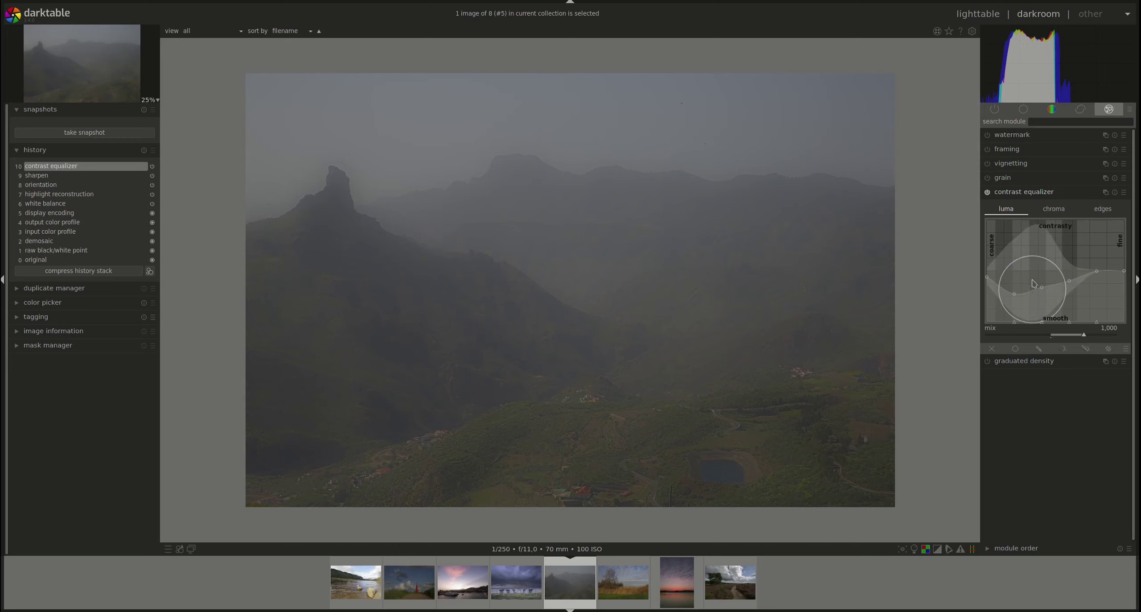
scroll(1032, 284, up, 1)
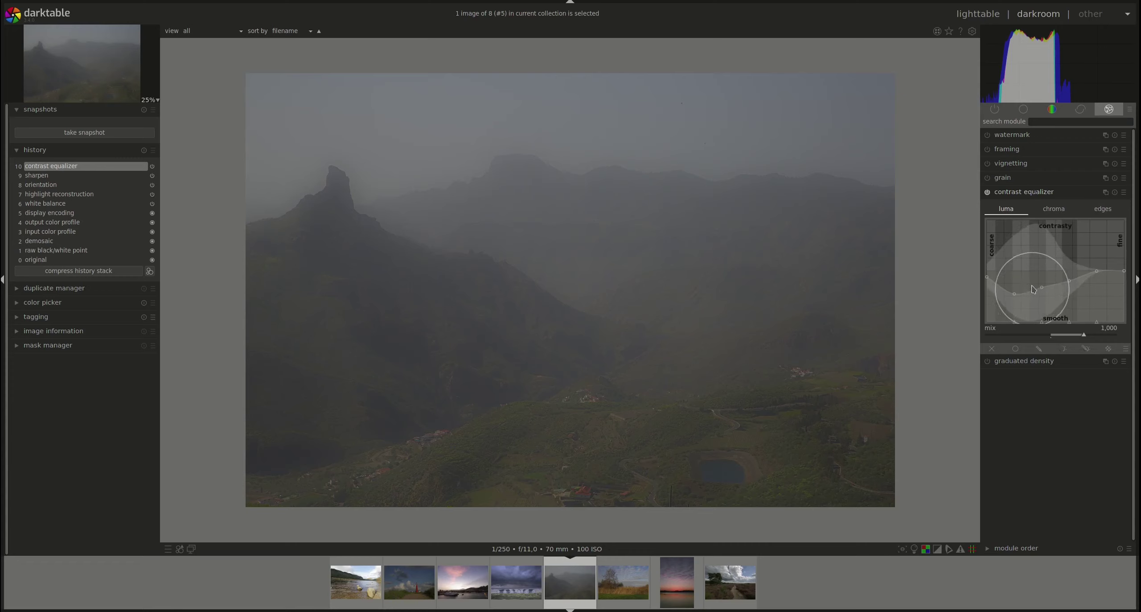
drag(1030, 290, 1024, 254)
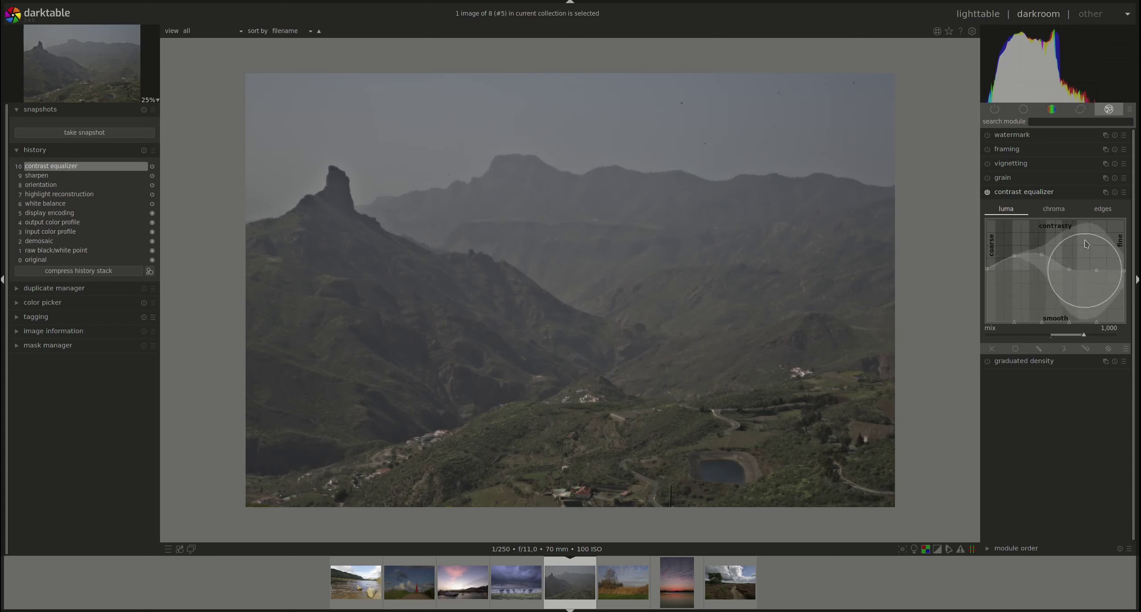
Reset the equalizer, raise the coarse luma nodes, and lift the coarse noise threshold curve
click(1114, 194)
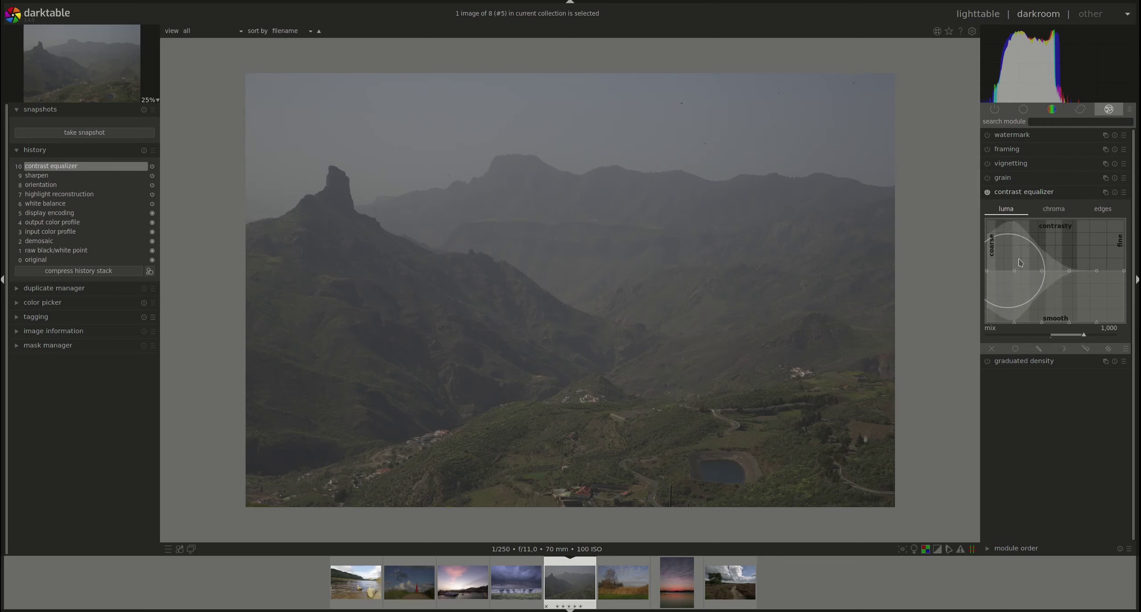
scroll(1019, 262, down, 2)
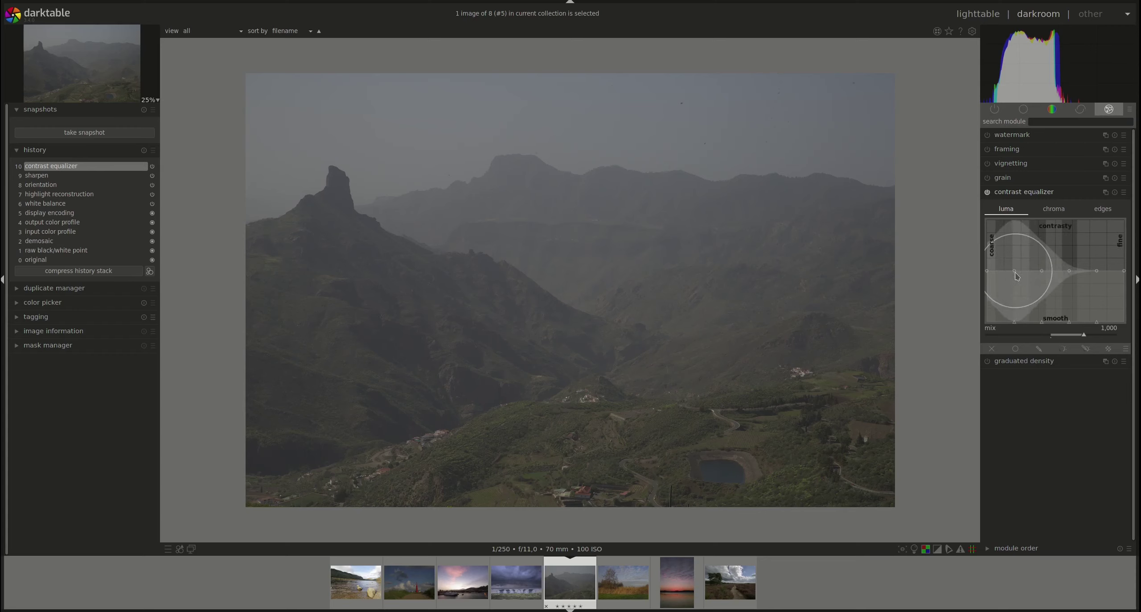
drag(1014, 274, 1014, 257)
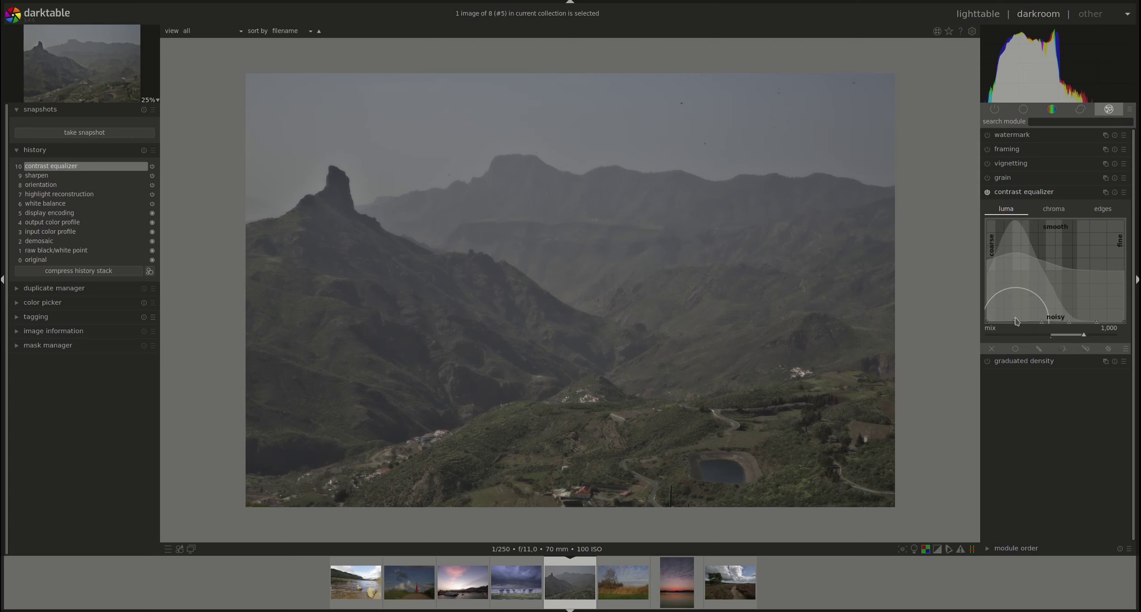
drag(1016, 322, 1016, 305)
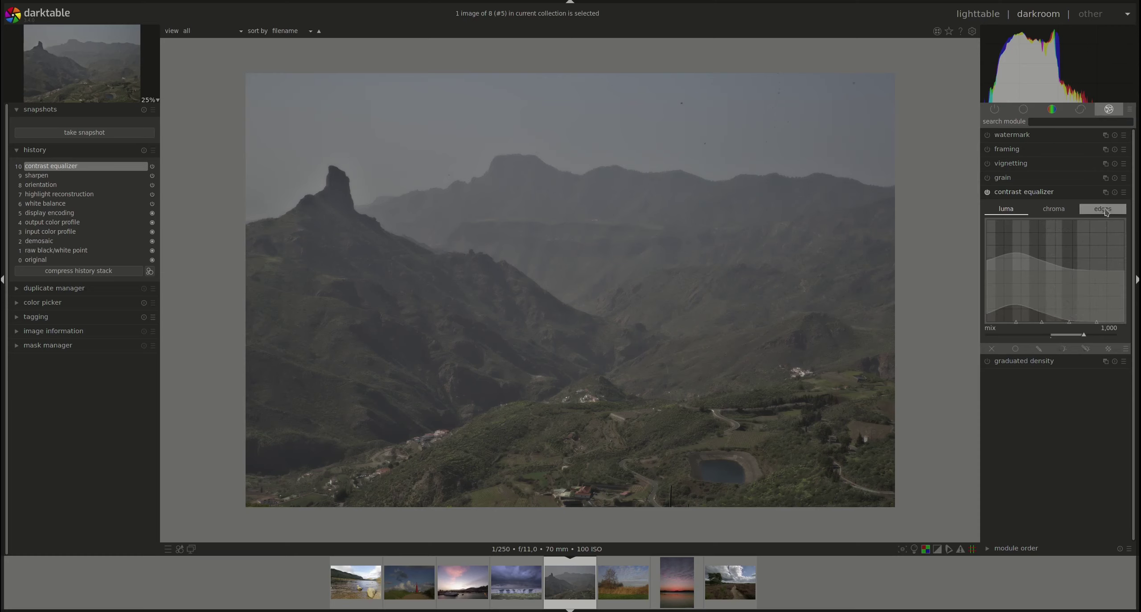
Reset the equalizer and drag the coarse chroma nodes up to strengthen greens and reds
click(1115, 192)
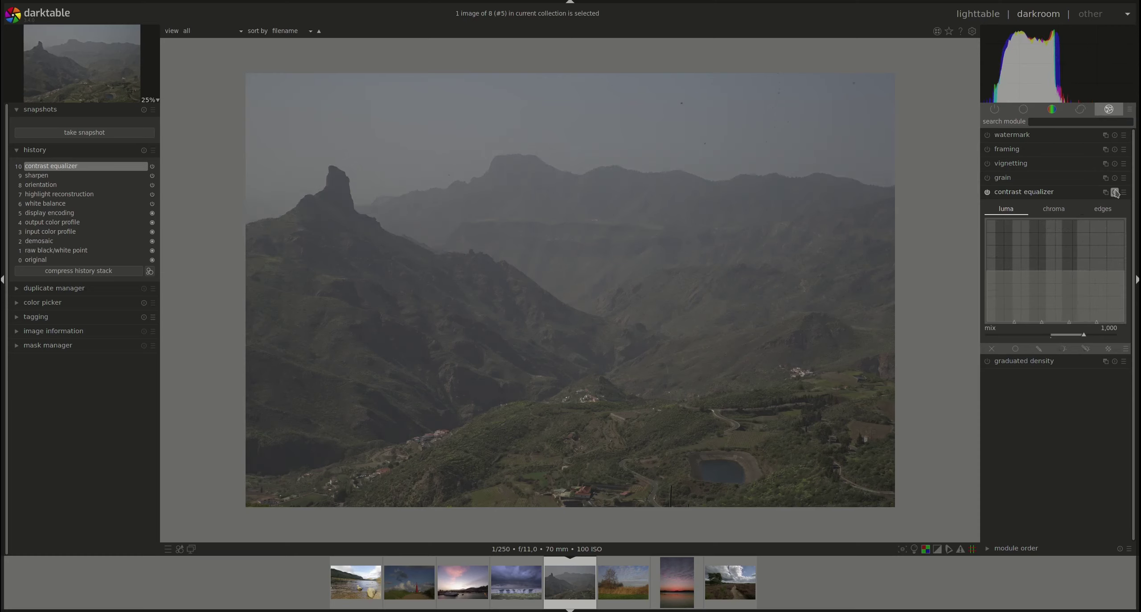
click(1054, 209)
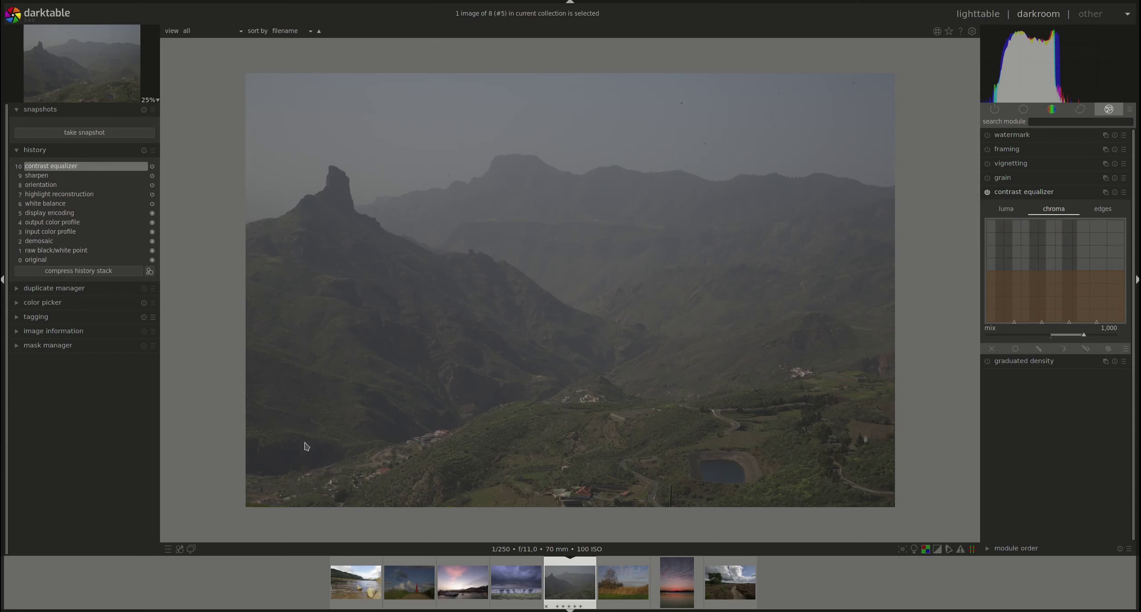
drag(1018, 288, 1016, 264)
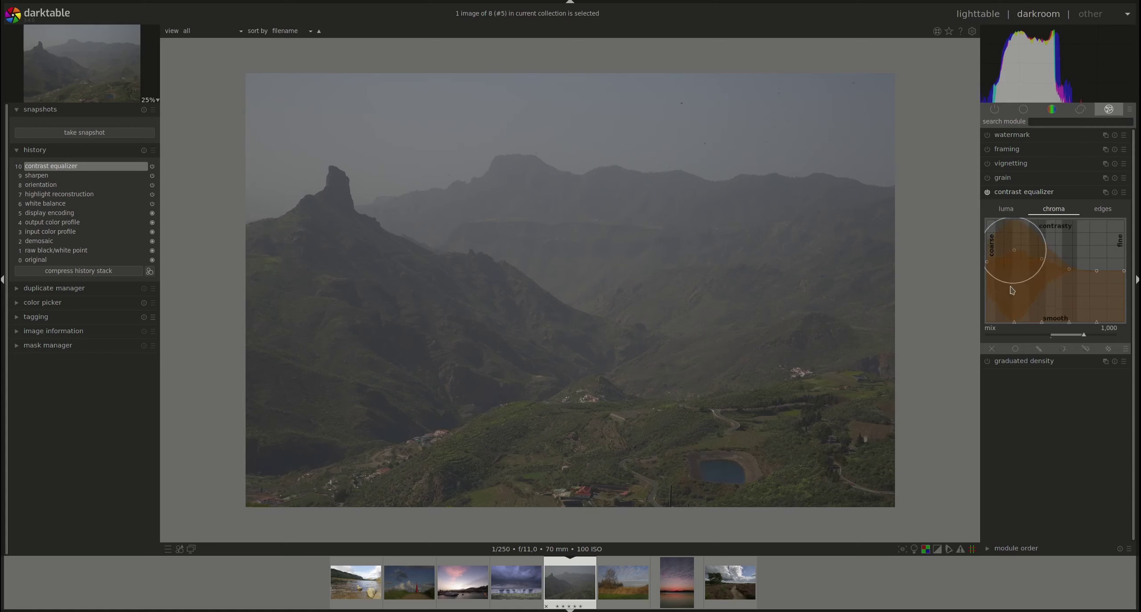
mouse_move(1015, 265)
mouse_down()
mouse_move(1014, 252)
mouse_move(1006, 266)
mouse_up()
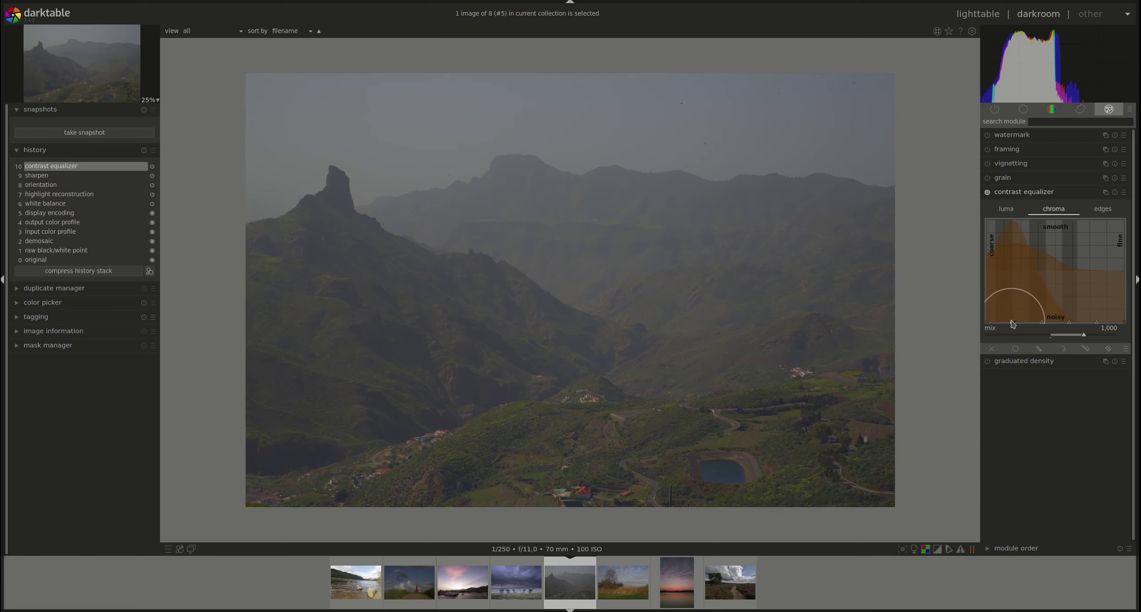
drag(1012, 324, 1012, 289)
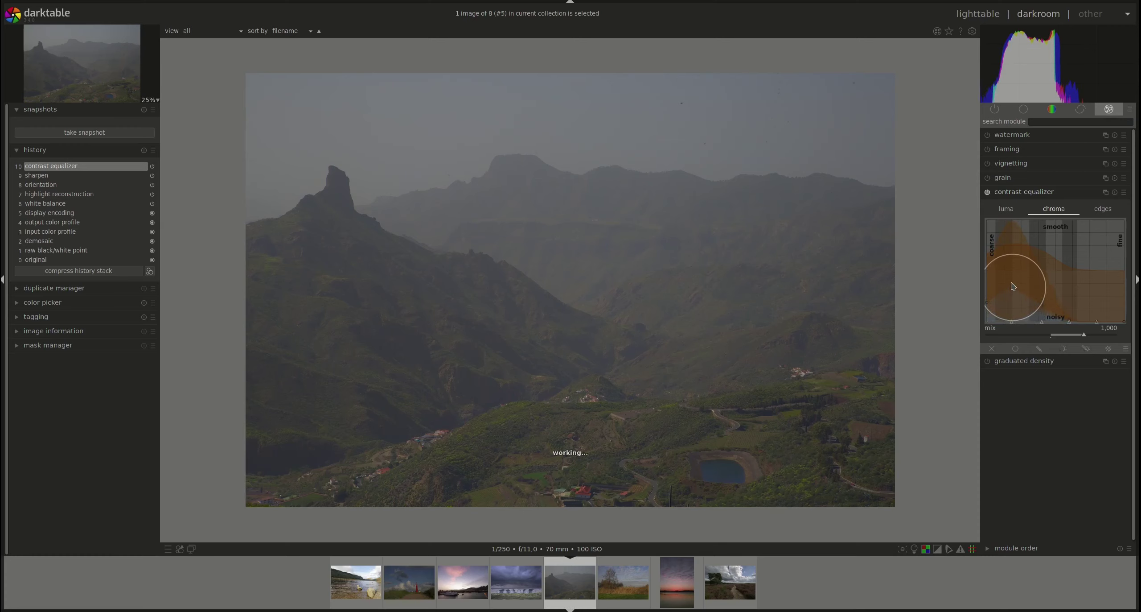
drag(1012, 289, 1050, 317)
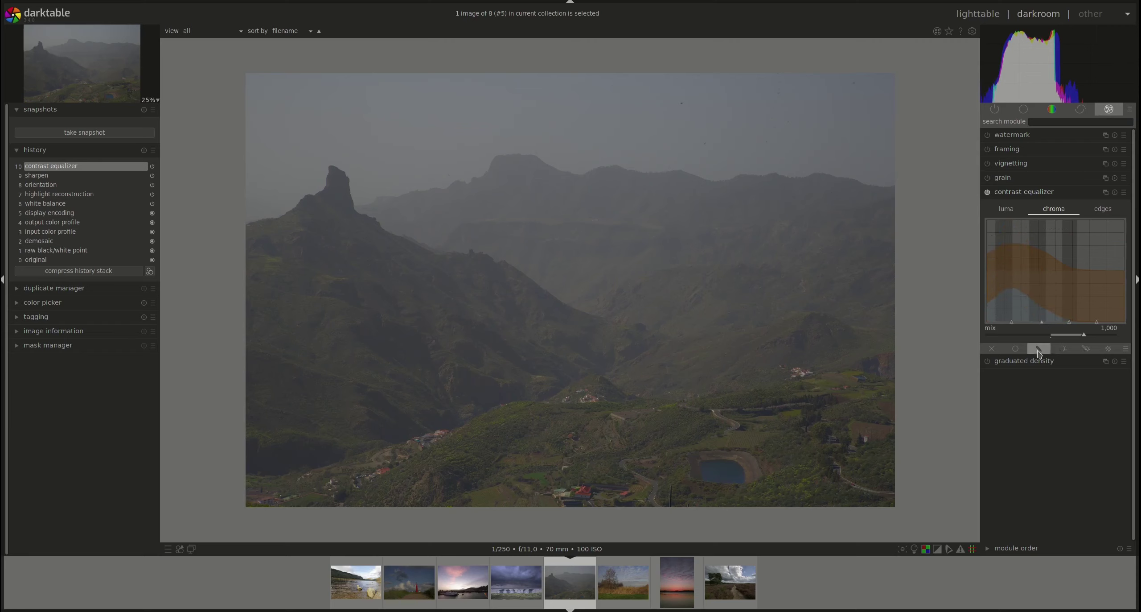
Reset the chroma curve, raise its fine-scale side and lower its coarse nodes
click(1115, 192)
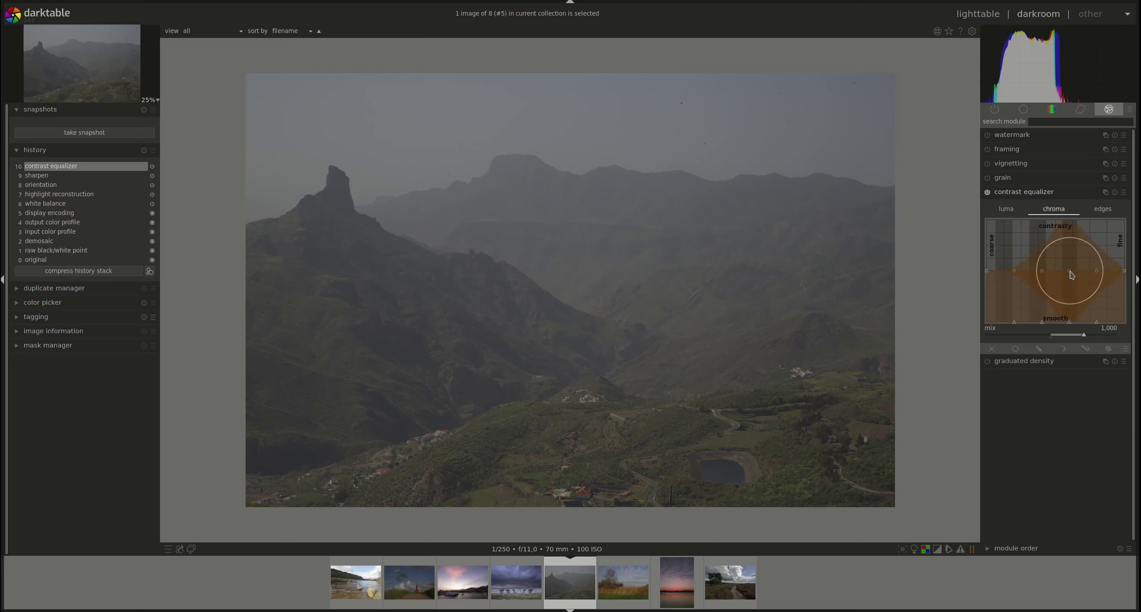
mouse_move(1072, 274)
mouse_down()
mouse_move(1070, 244)
mouse_move(1081, 247)
mouse_up()
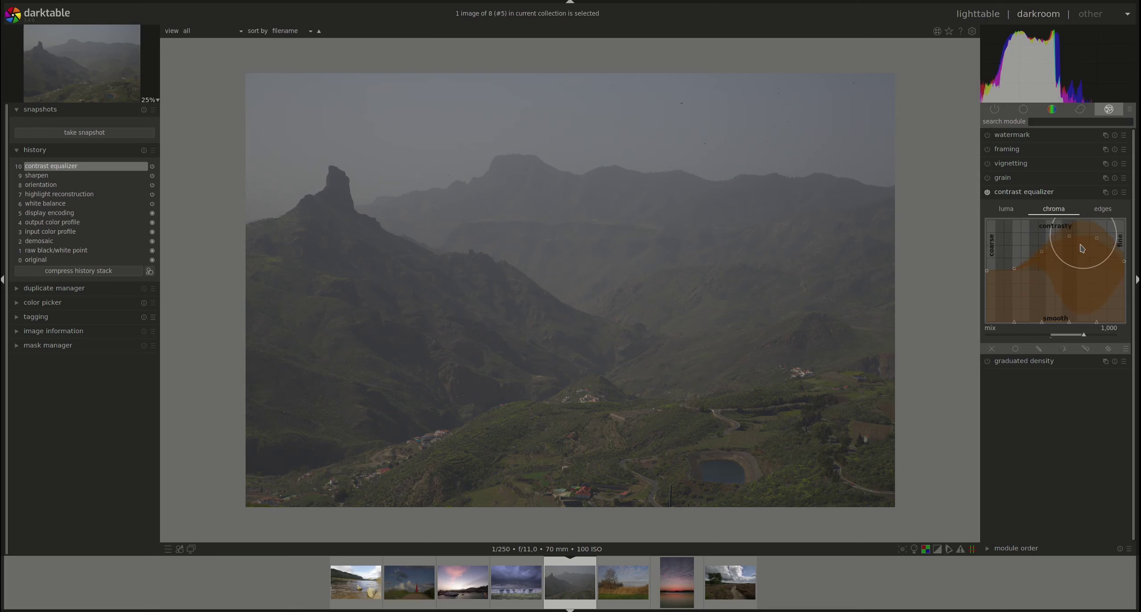
mouse_move(570, 581)
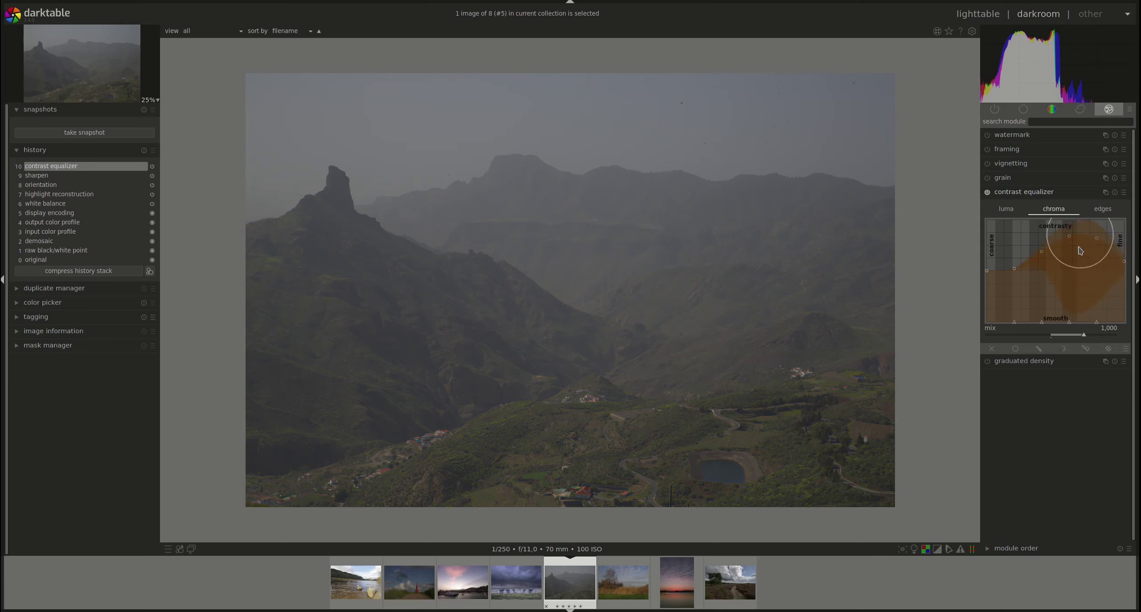
drag(1012, 271, 1009, 292)
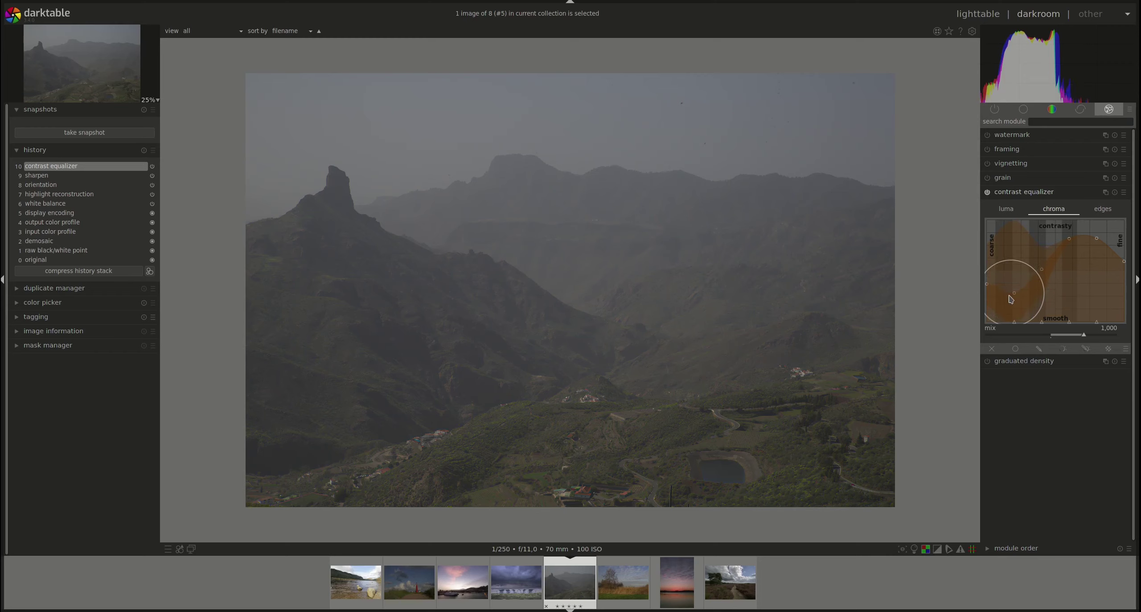
drag(1011, 298, 1020, 299)
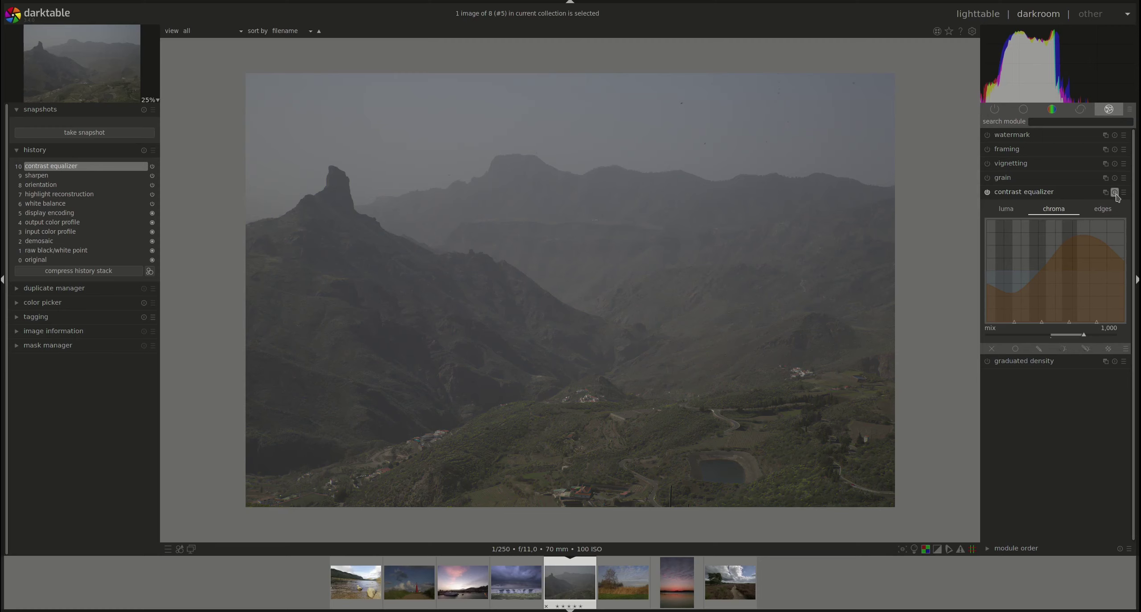
Experiment with raising the edges curve's coarse end and lowering its centre, then flatten it
click(1104, 209)
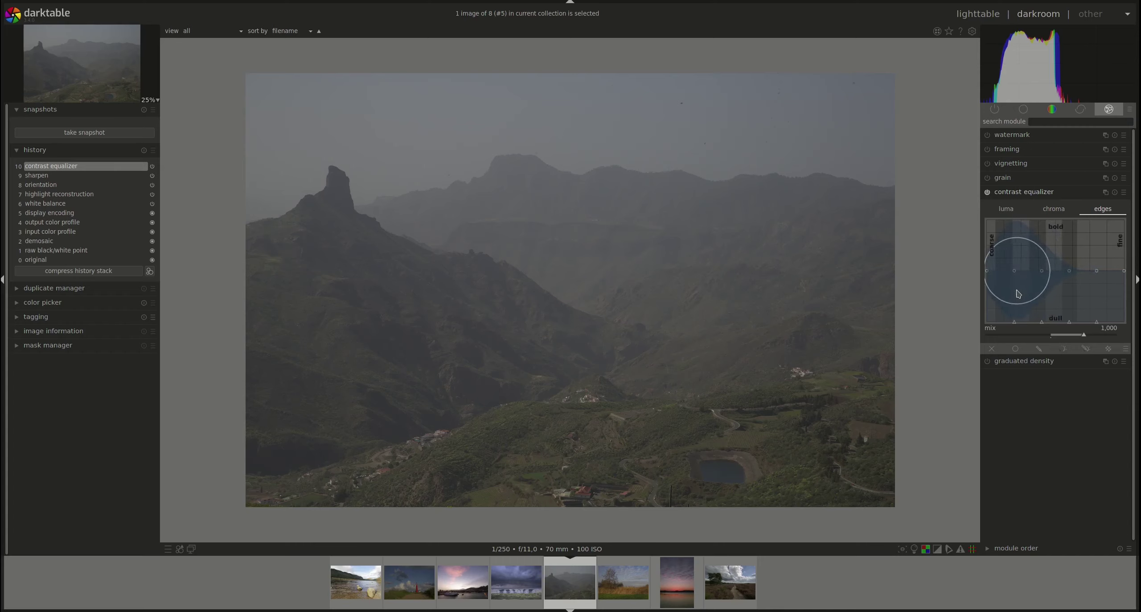
mouse_move(1021, 295)
mouse_down()
mouse_move(1020, 252)
mouse_move(1061, 243)
mouse_move(1046, 265)
mouse_up()
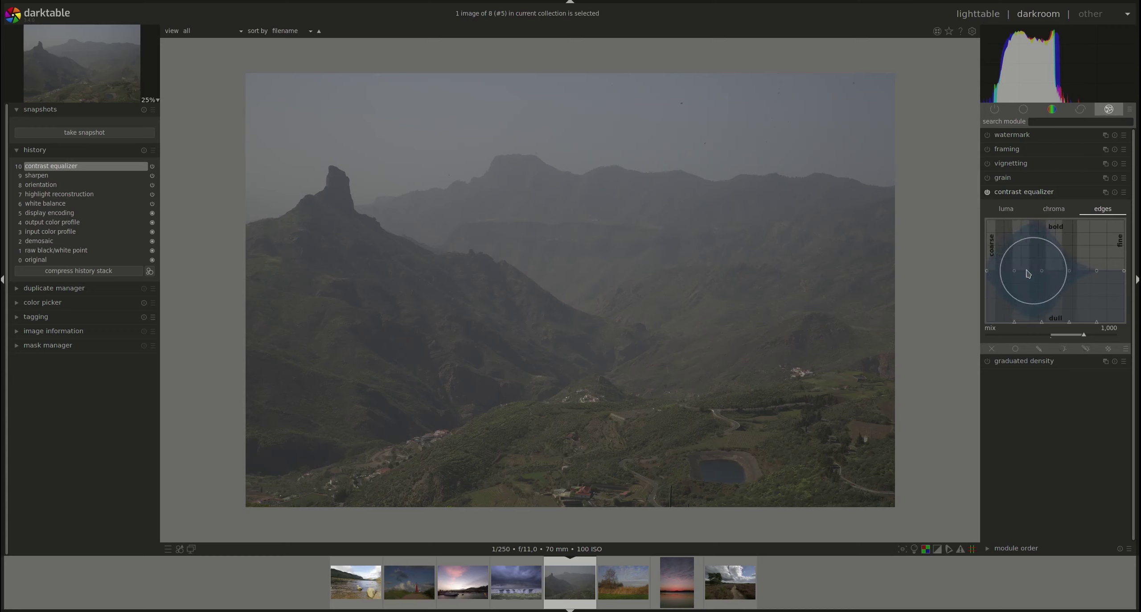
click(1011, 207)
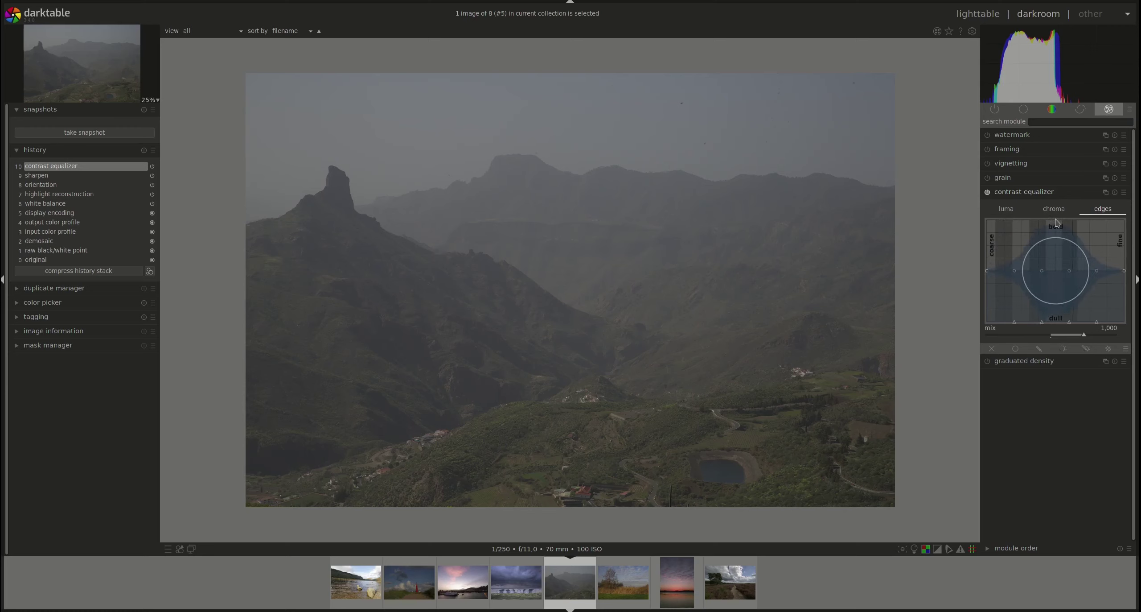
drag(1056, 222, 1085, 298)
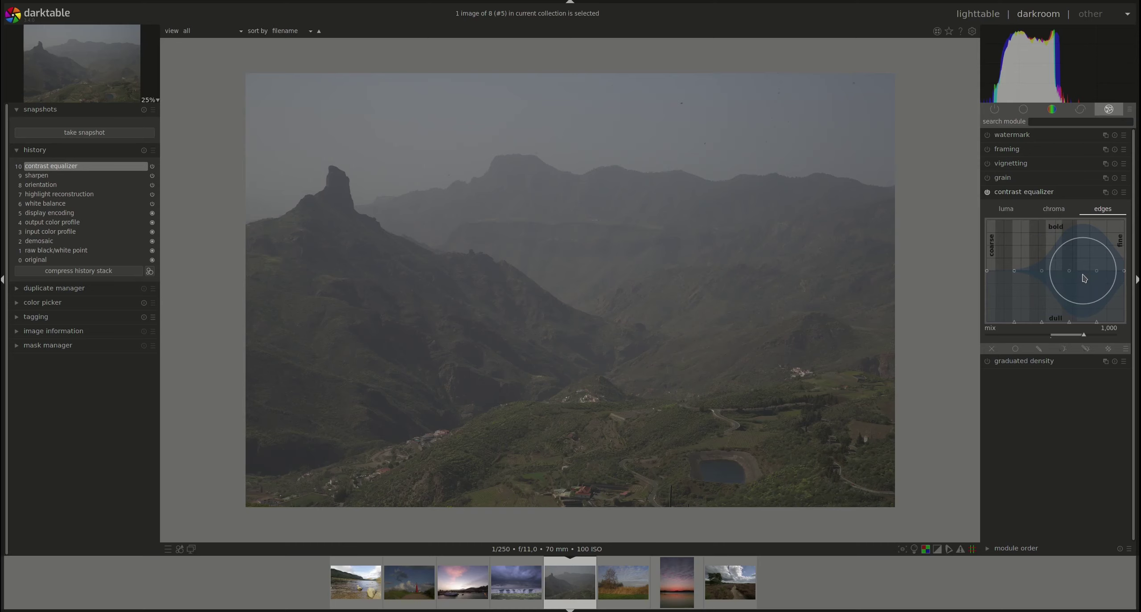
double_click(1035, 272)
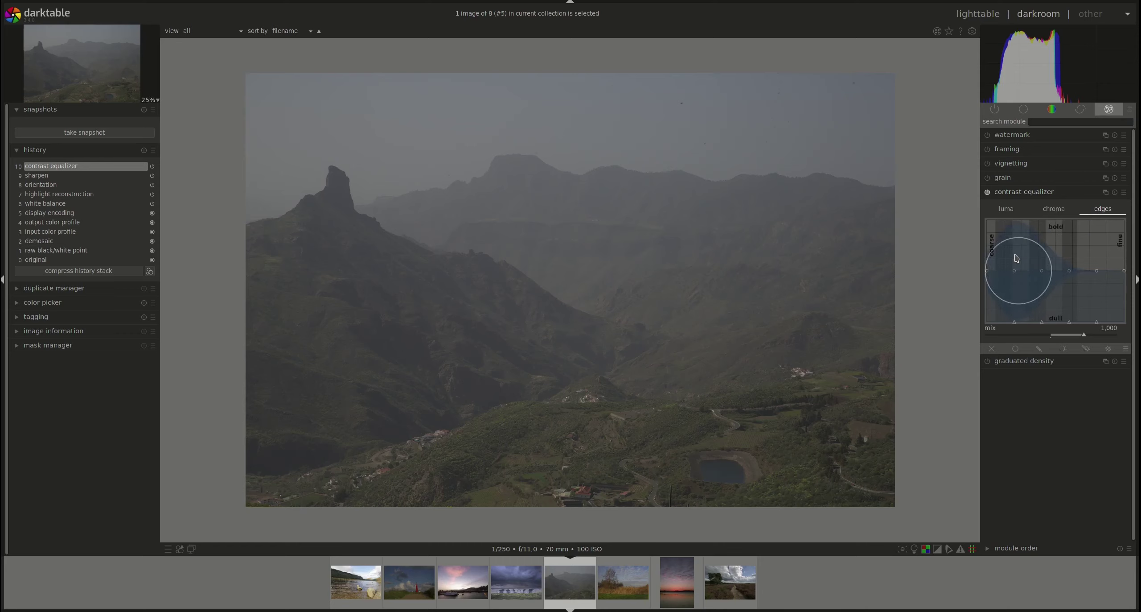
Lift the coarse end of the luma, chroma and edges curves in turn
click(1005, 211)
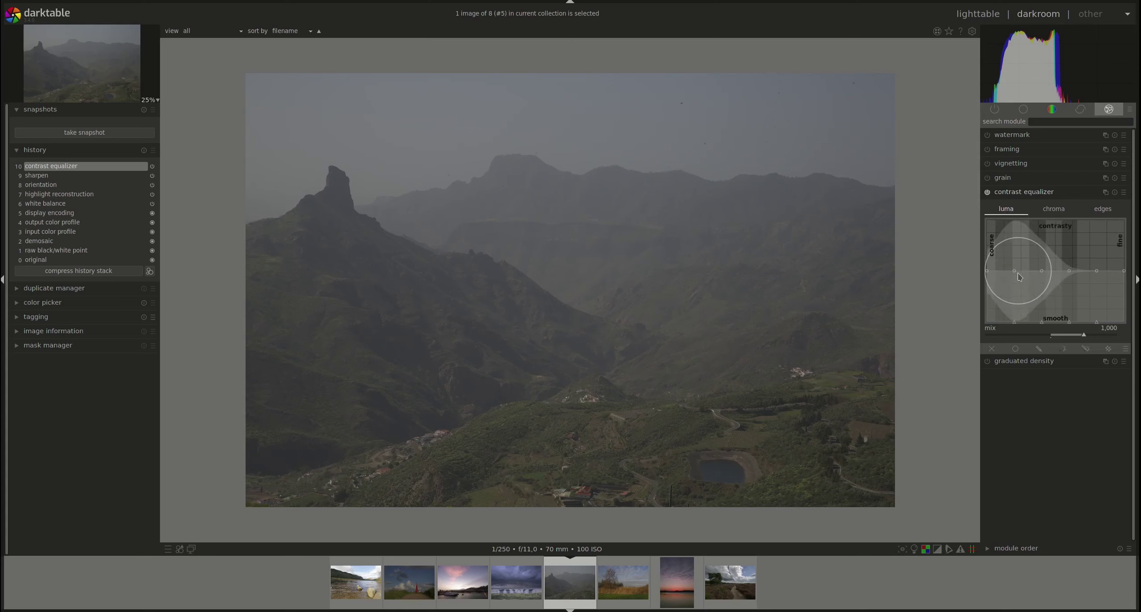
drag(1019, 276, 1012, 266)
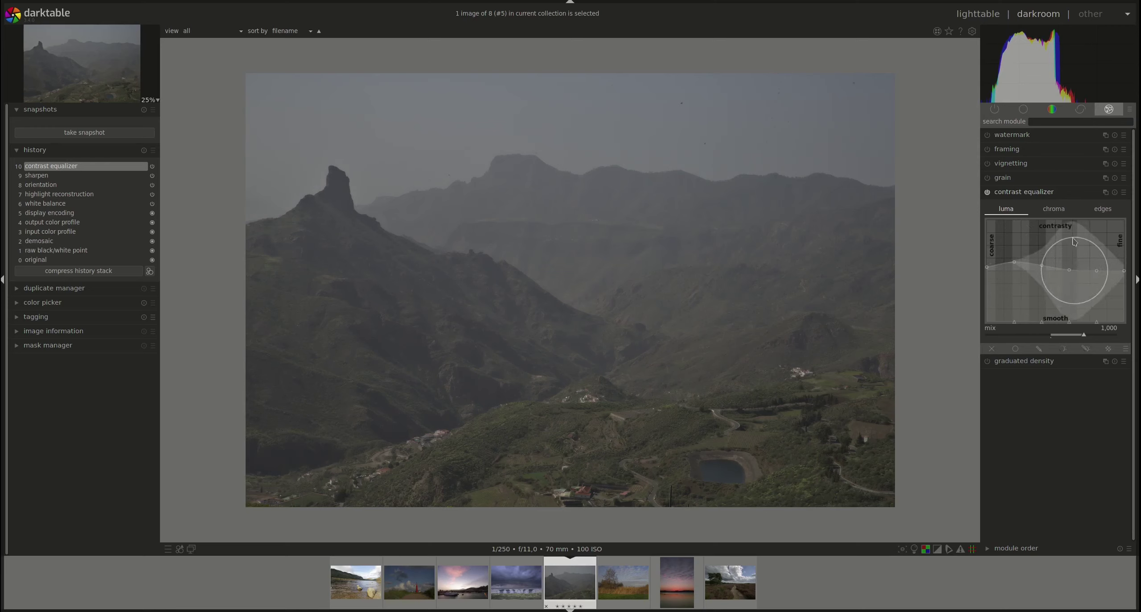
click(1059, 211)
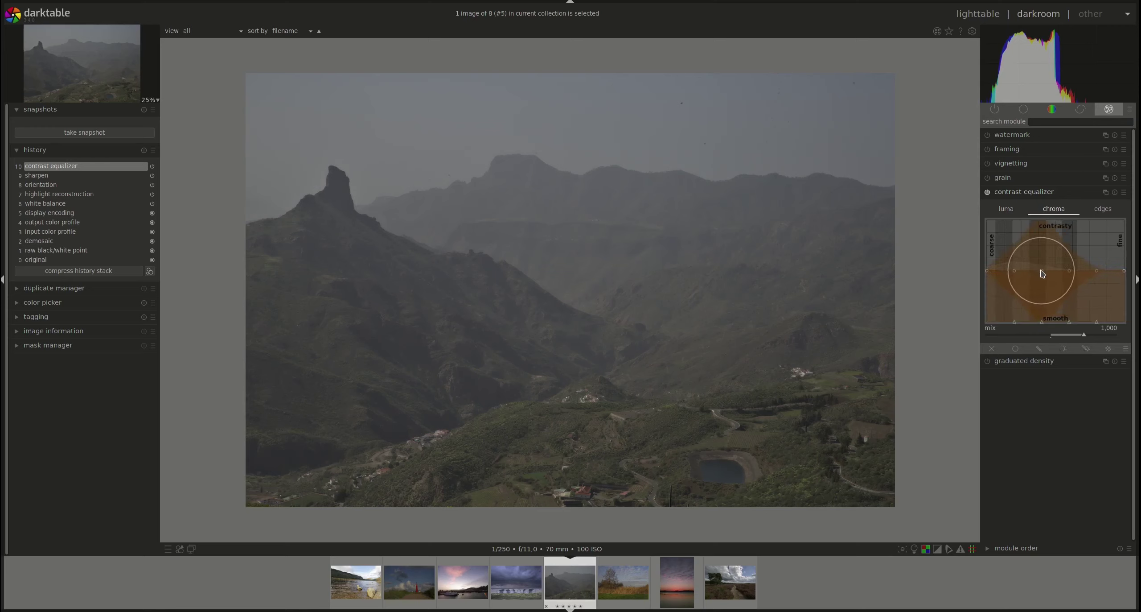
drag(1040, 269, 1042, 262)
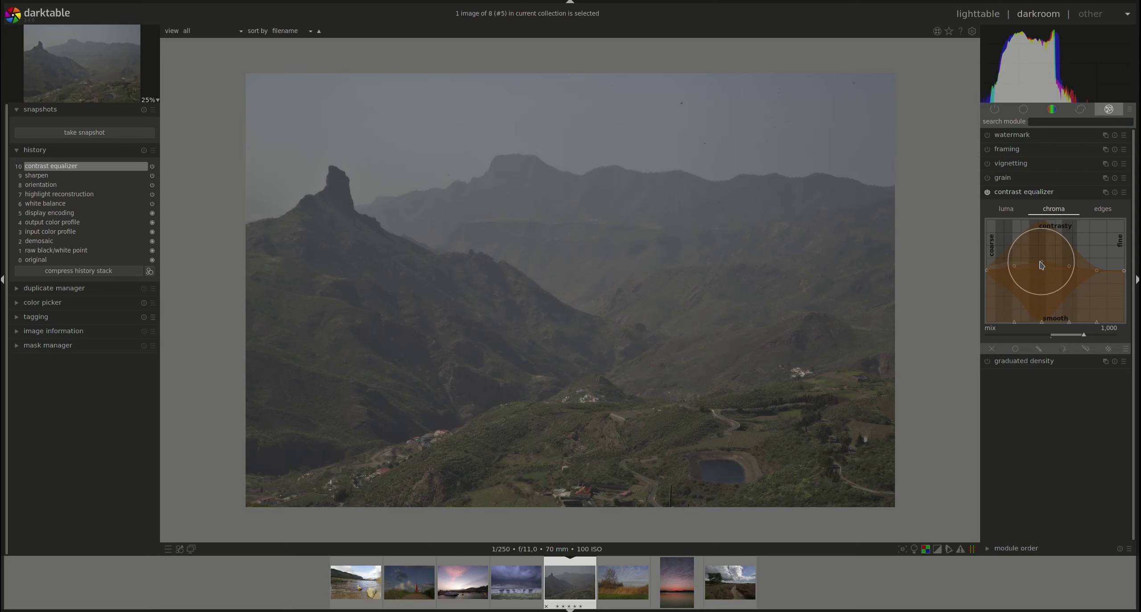
click(1104, 210)
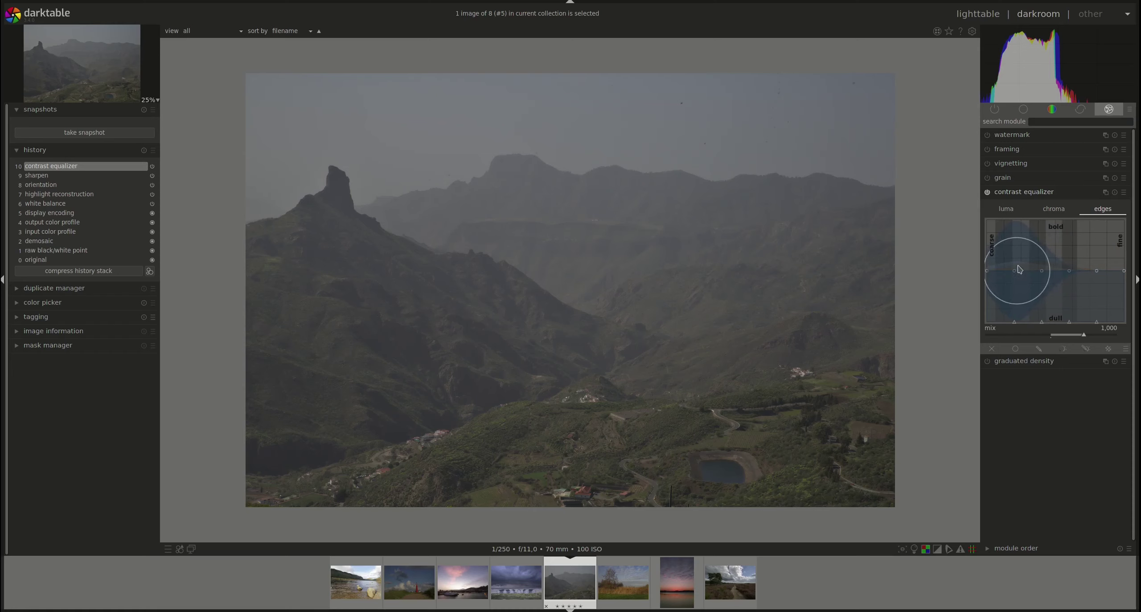
drag(1014, 273, 1021, 261)
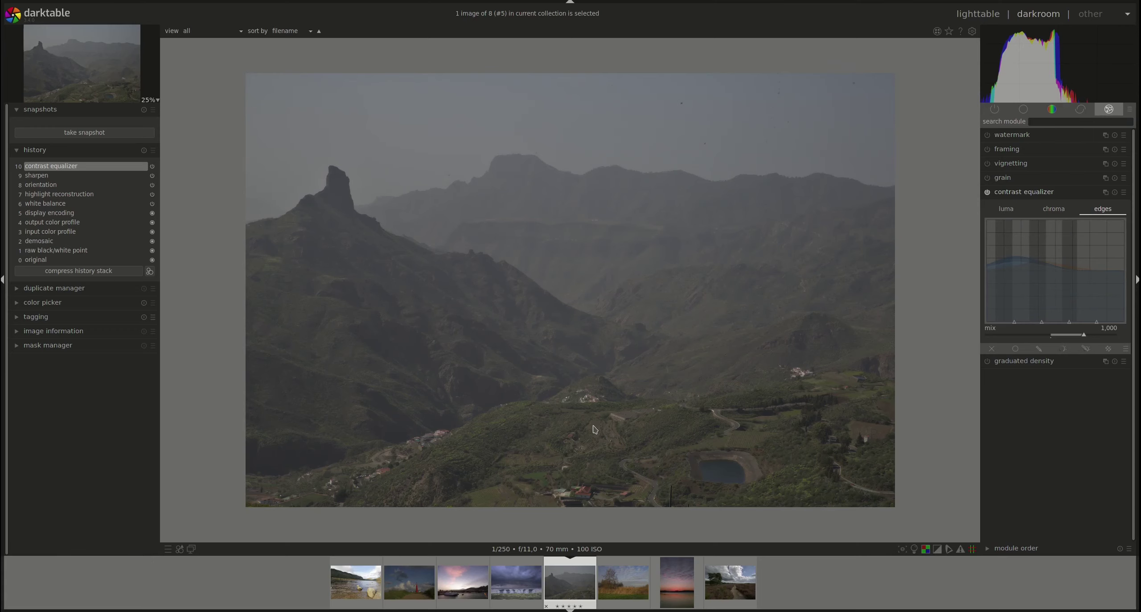
scroll(594, 429, up, 2)
scroll(593, 429, up, 1)
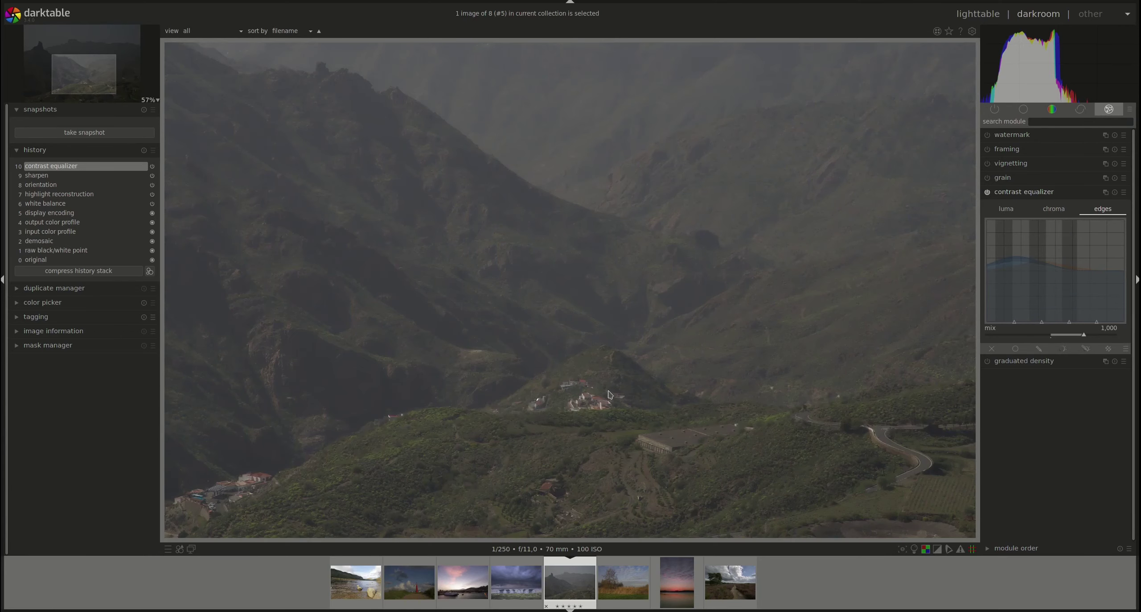
scroll(615, 432, down, 1)
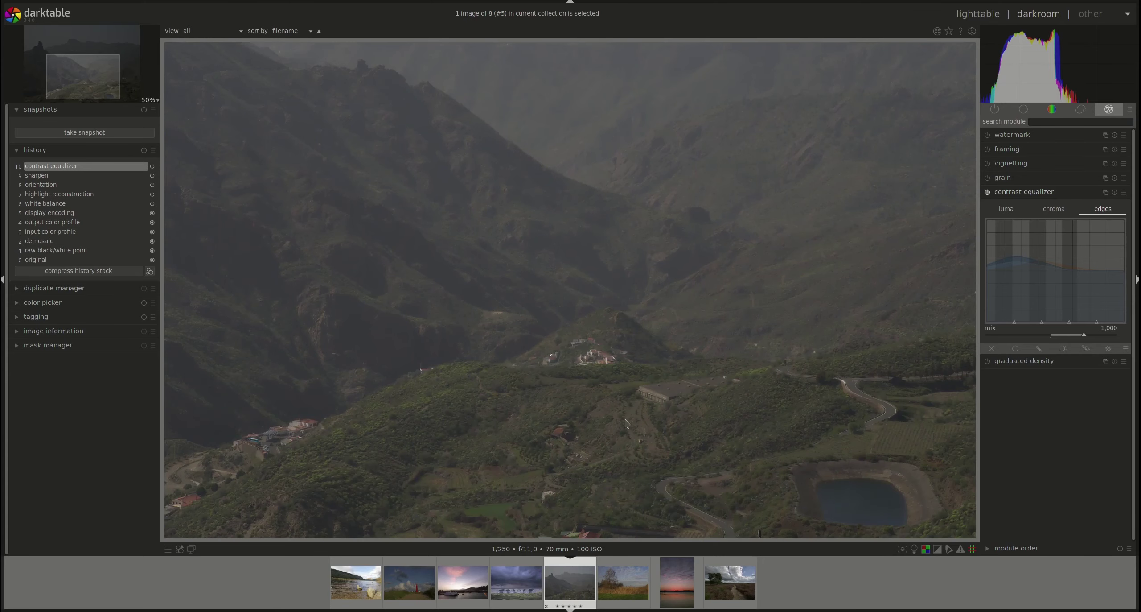
Nudge the coarse edges node up, then reset the contrast equalizer to defaults
mouse_move(1014, 259)
mouse_down()
mouse_move(1014, 249)
mouse_move(1008, 342)
mouse_move(1010, 241)
mouse_move(1010, 253)
mouse_up()
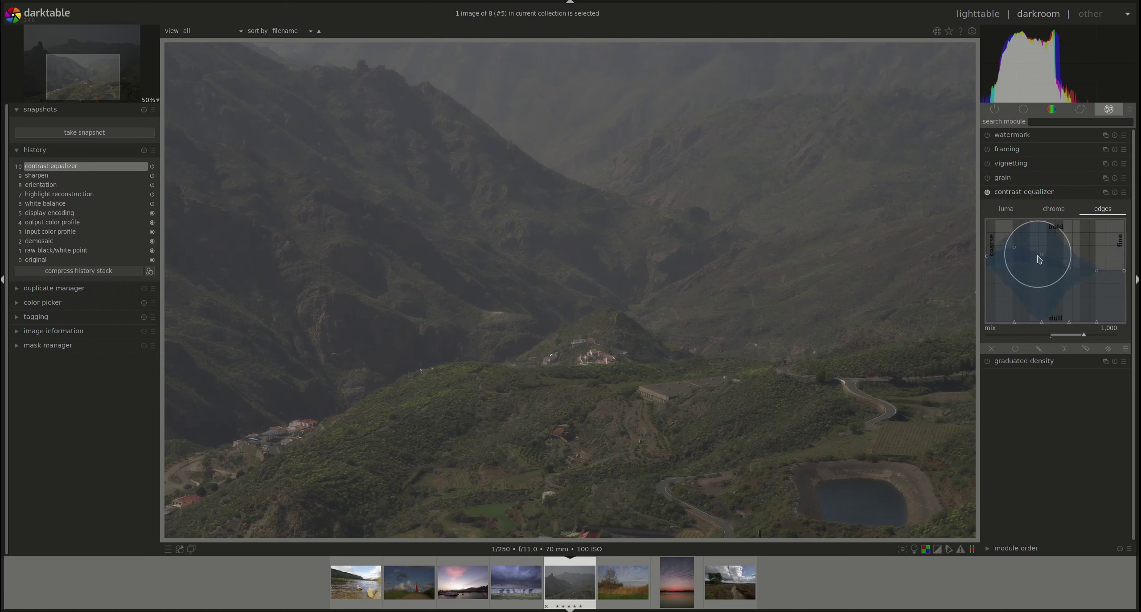
click(1116, 192)
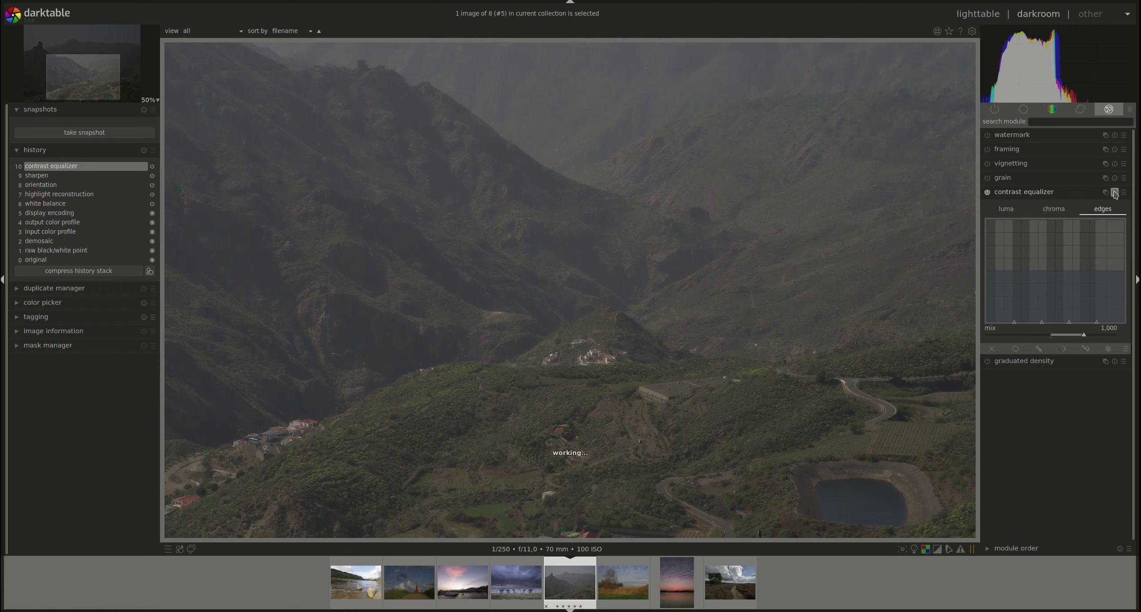
scroll(689, 282, down, 2)
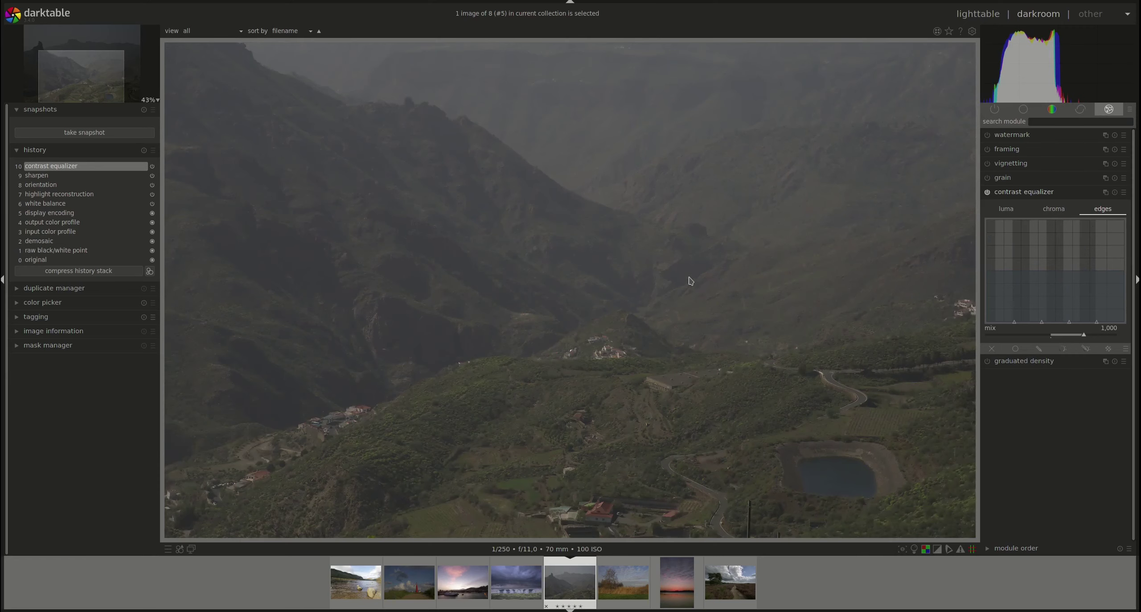
scroll(689, 281, down, 1)
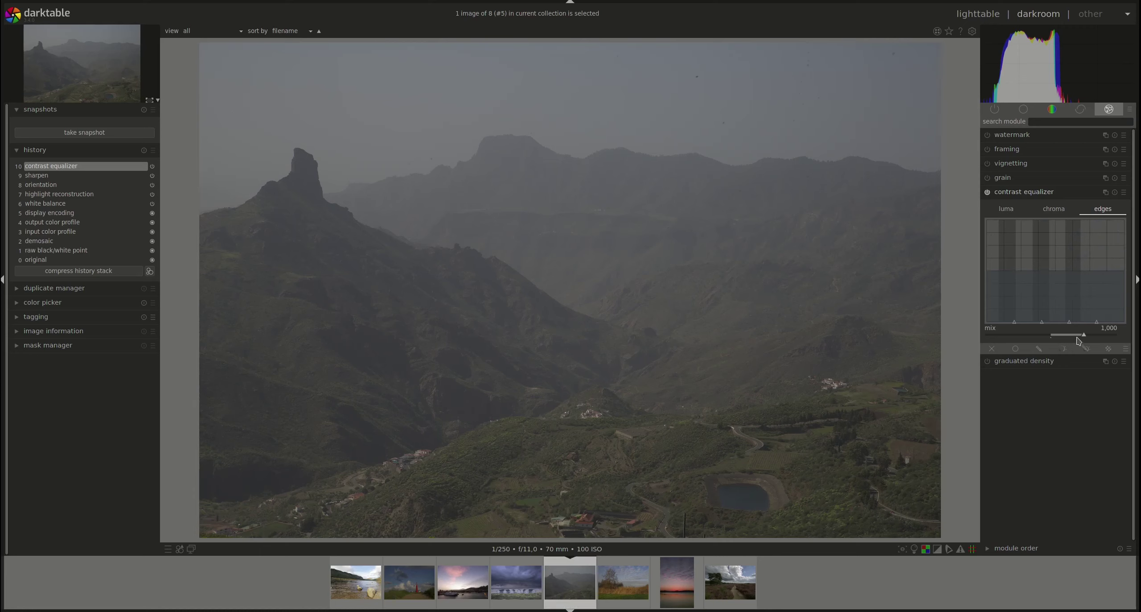
Flatten the luma curve, then drag its nodes into alternating peaks and dips across scales
click(1058, 210)
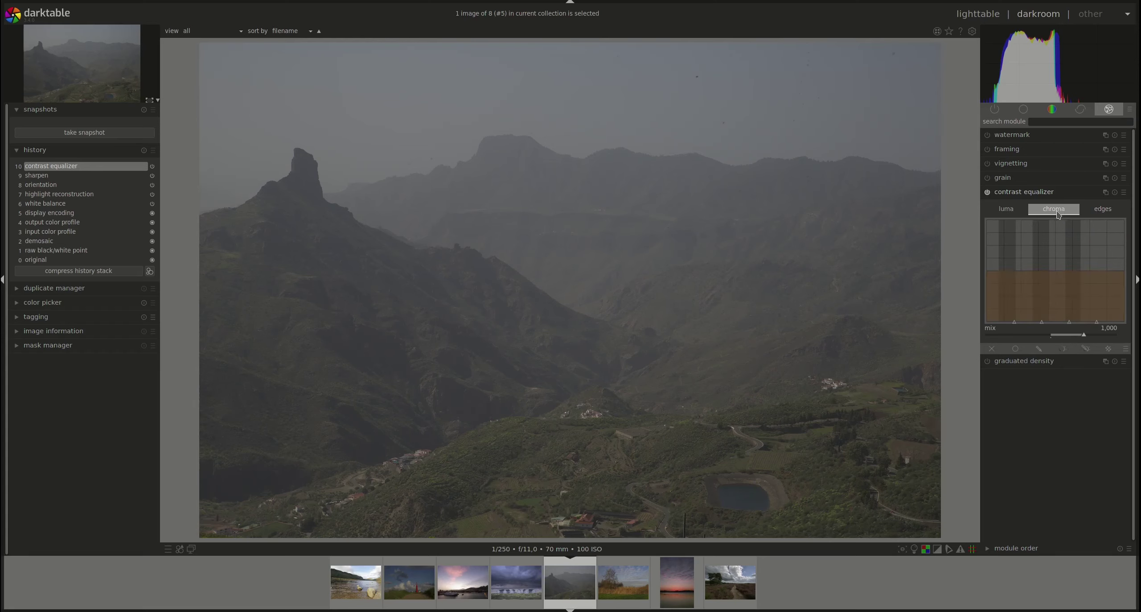
click(1016, 213)
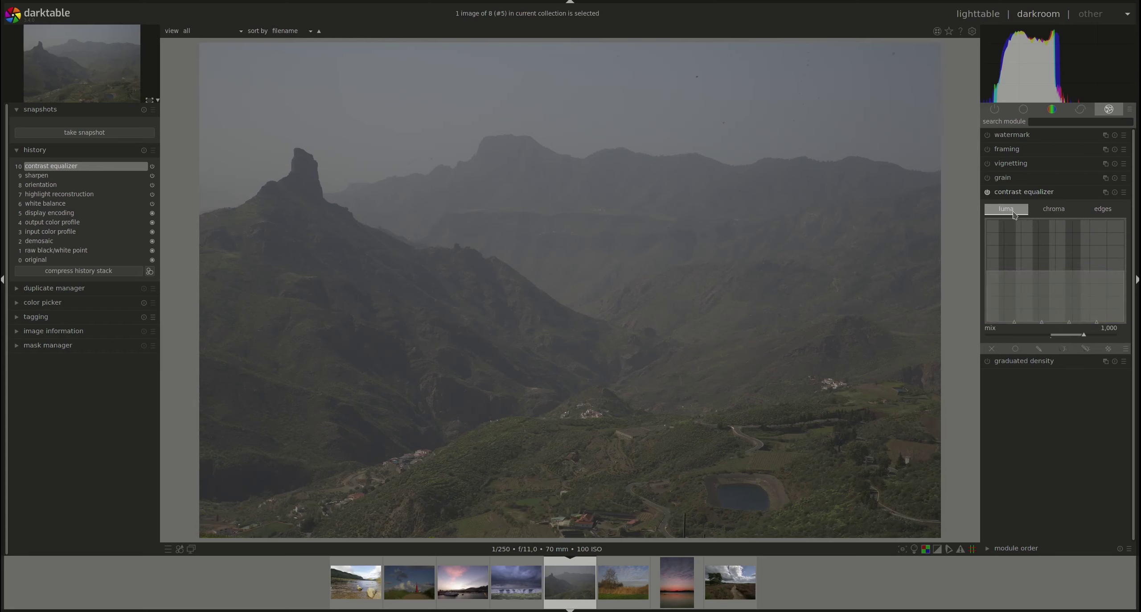
double_click(997, 319)
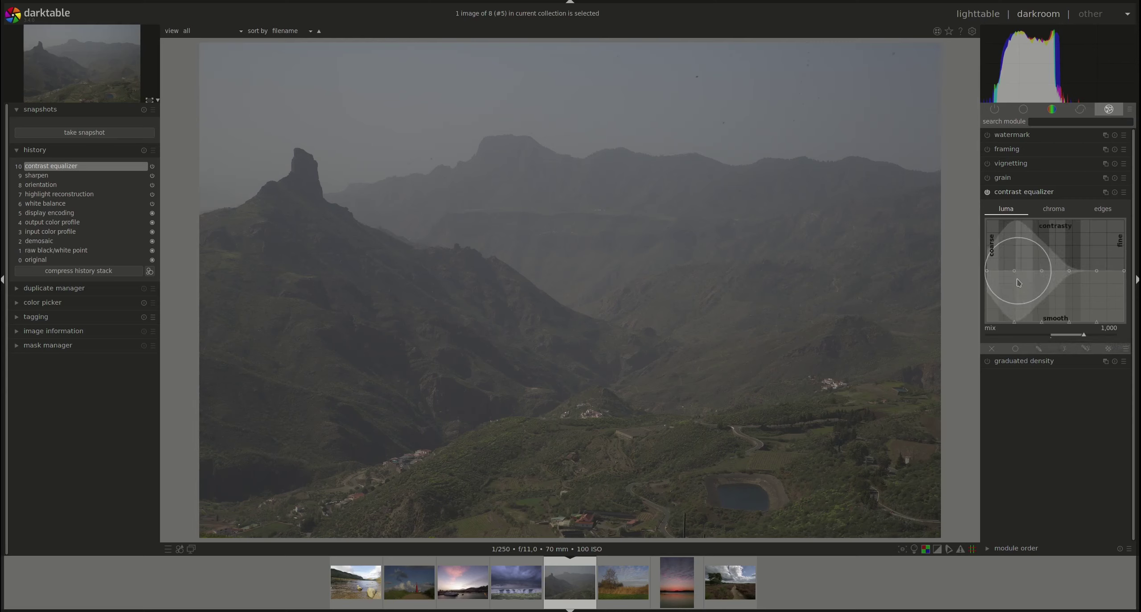
scroll(1016, 278, up, 2)
scroll(1016, 276, up, 3)
scroll(1016, 275, up, 3)
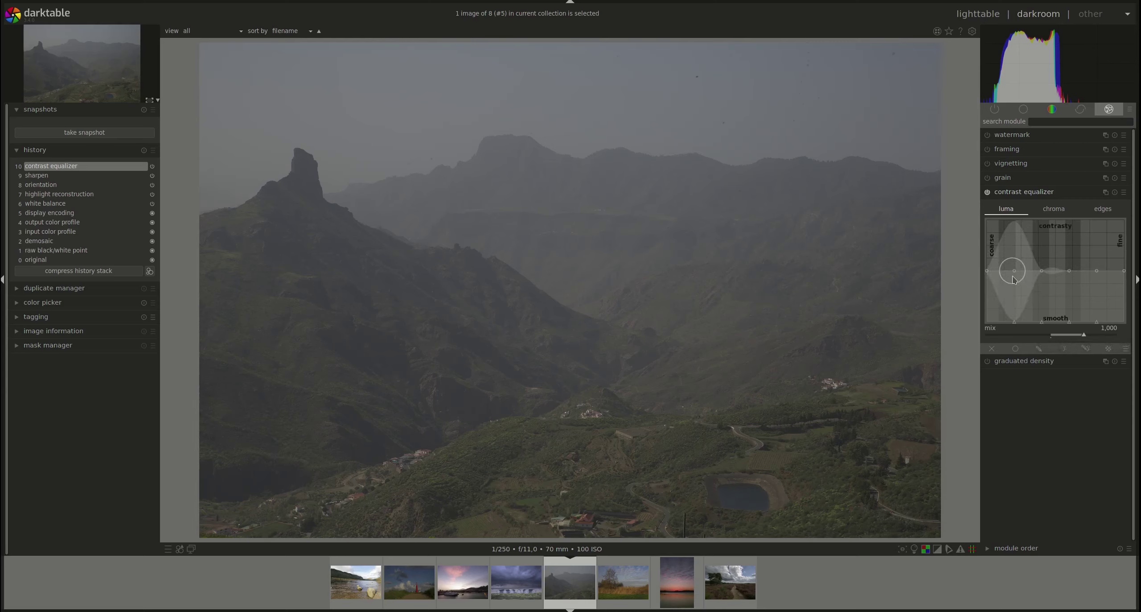
mouse_move(1017, 272)
mouse_down()
mouse_move(1041, 261)
mouse_move(1078, 286)
mouse_move(1102, 259)
mouse_up()
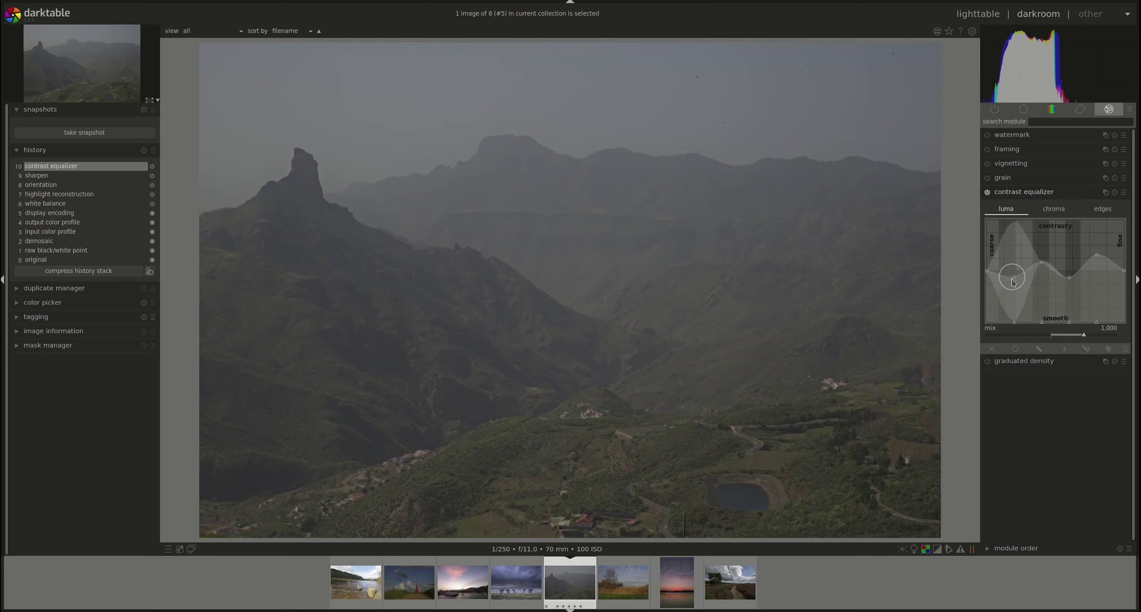
drag(1013, 278, 1014, 284)
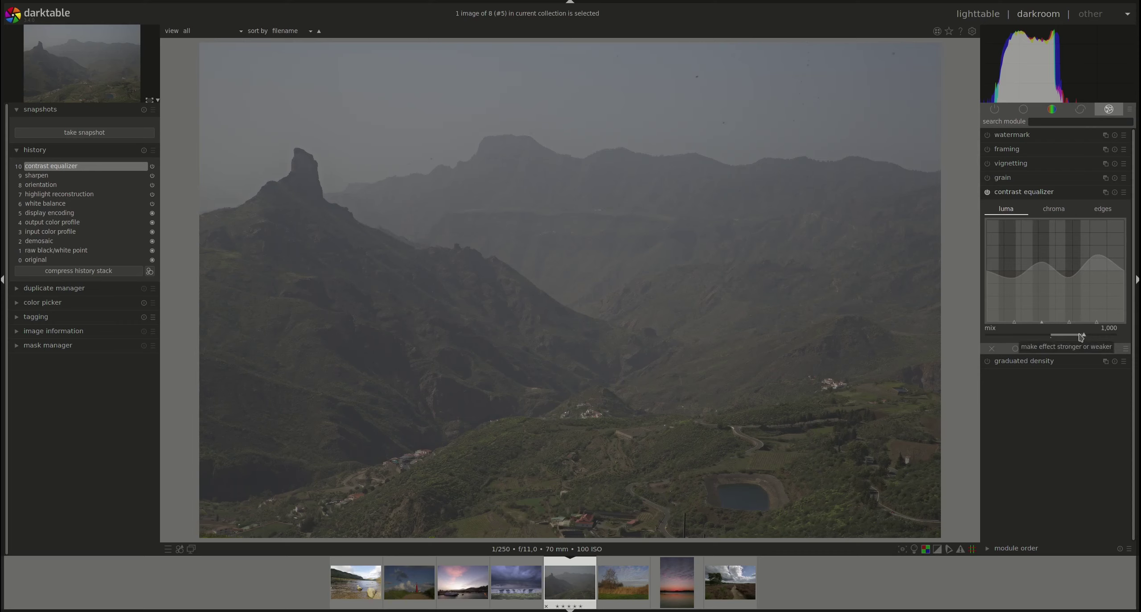
scroll(1075, 337, down, 3)
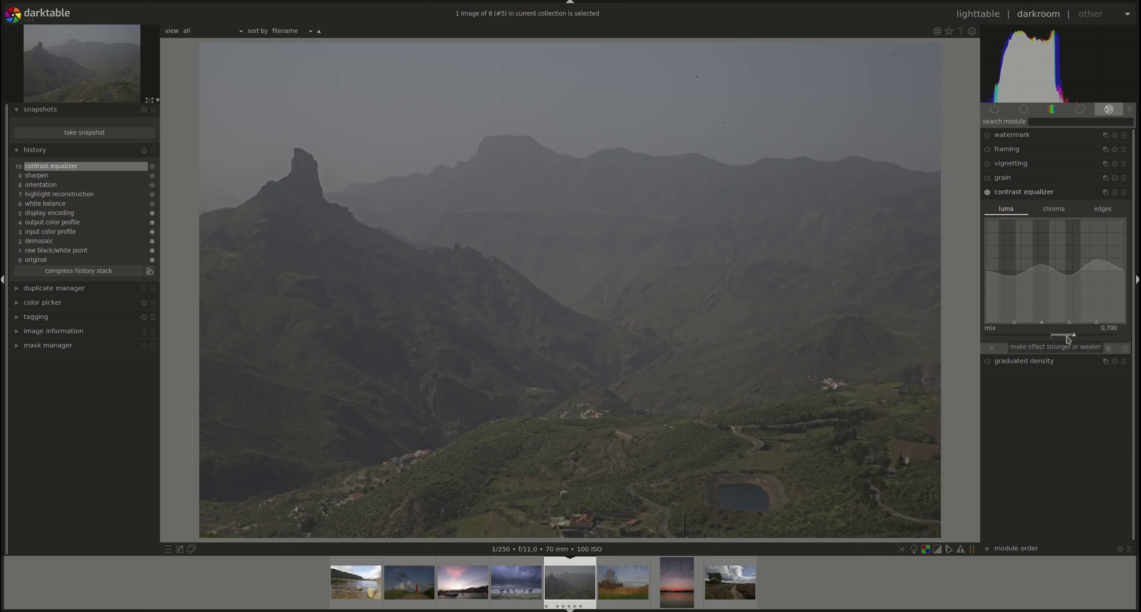
scroll(1068, 337, down, 1)
scroll(1065, 340, down, 1)
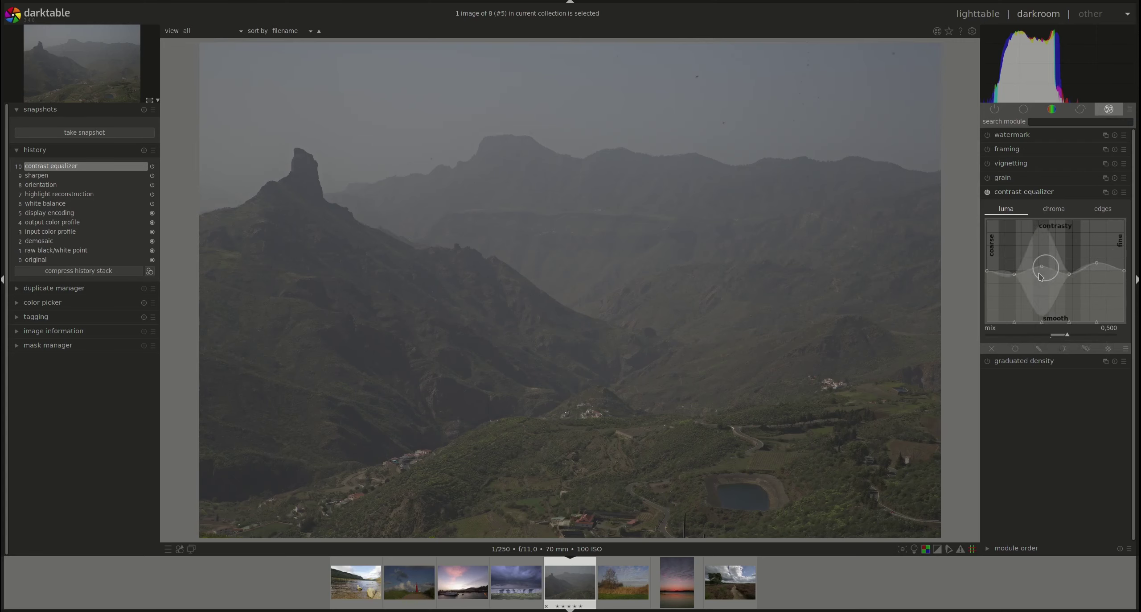
scroll(1090, 337, up, 4)
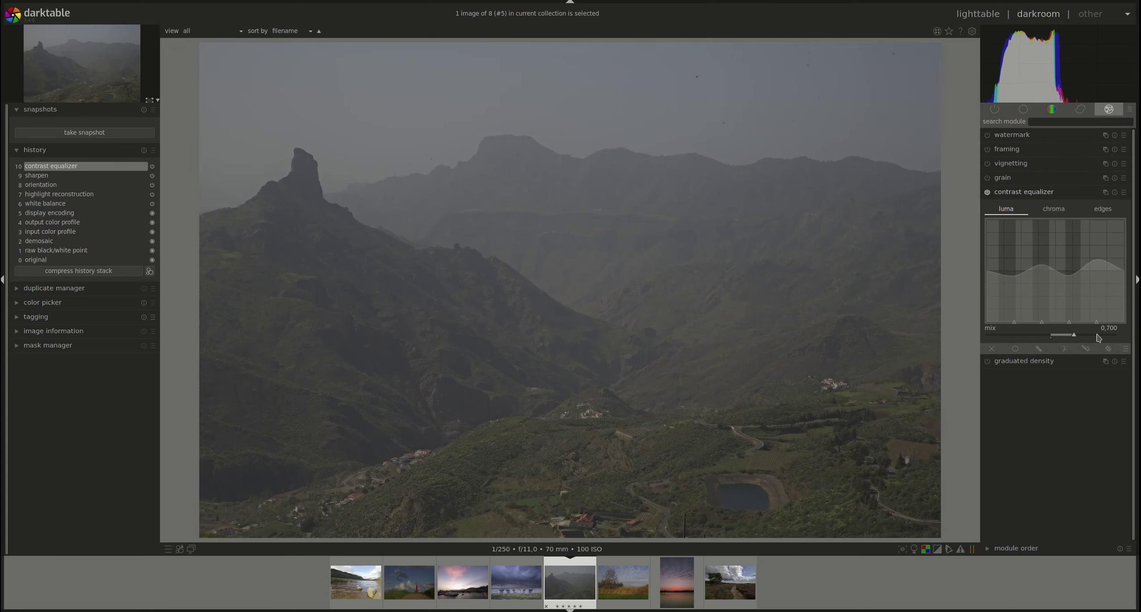